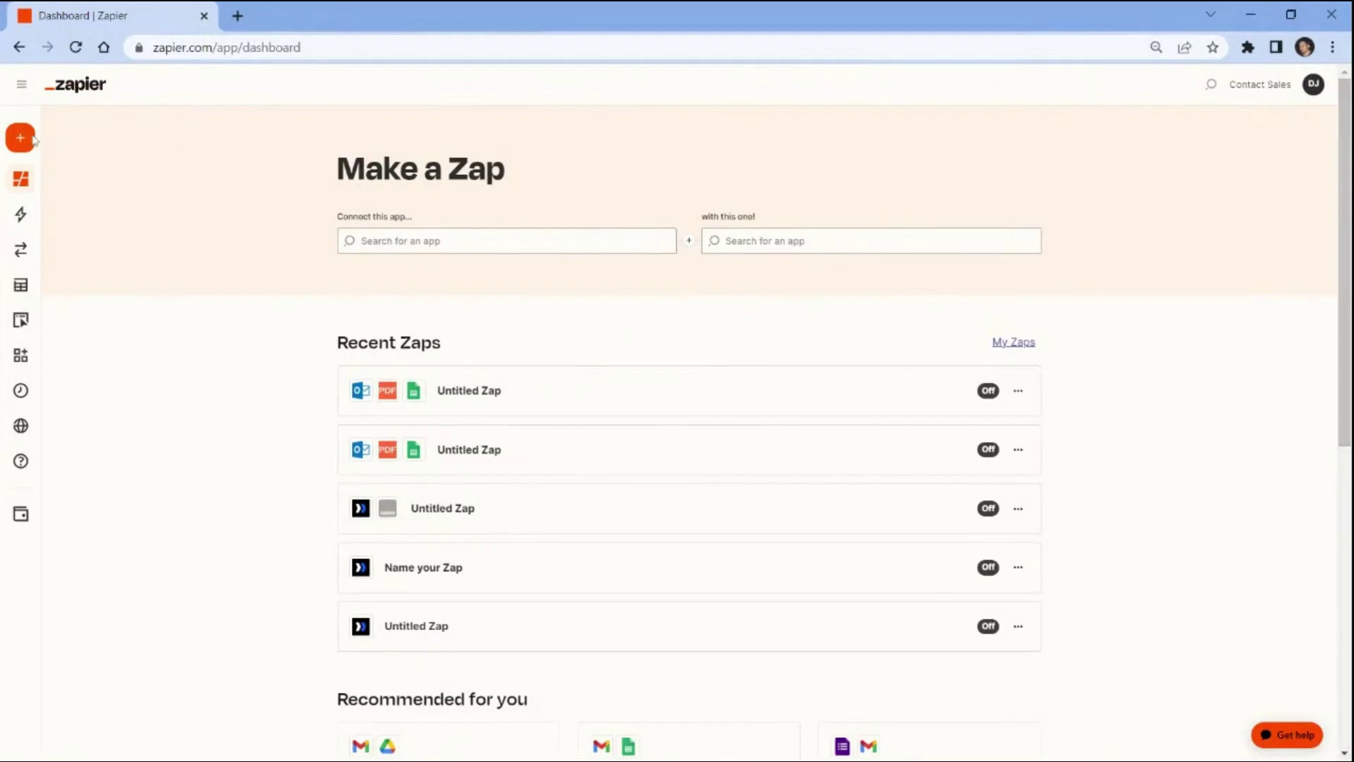
Create a new Zap with Microsoft Outlook's New Email event as its trigger.
click(17, 142)
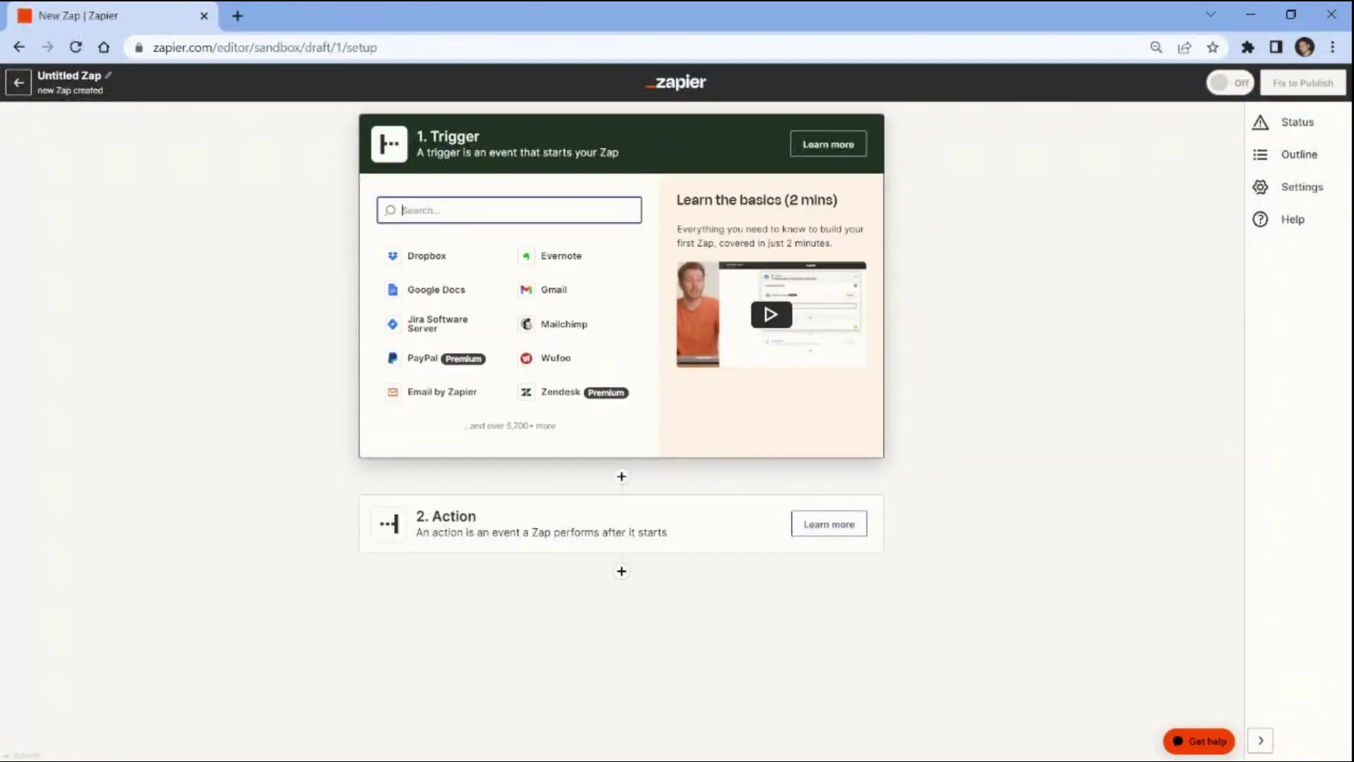
text(Outlook)
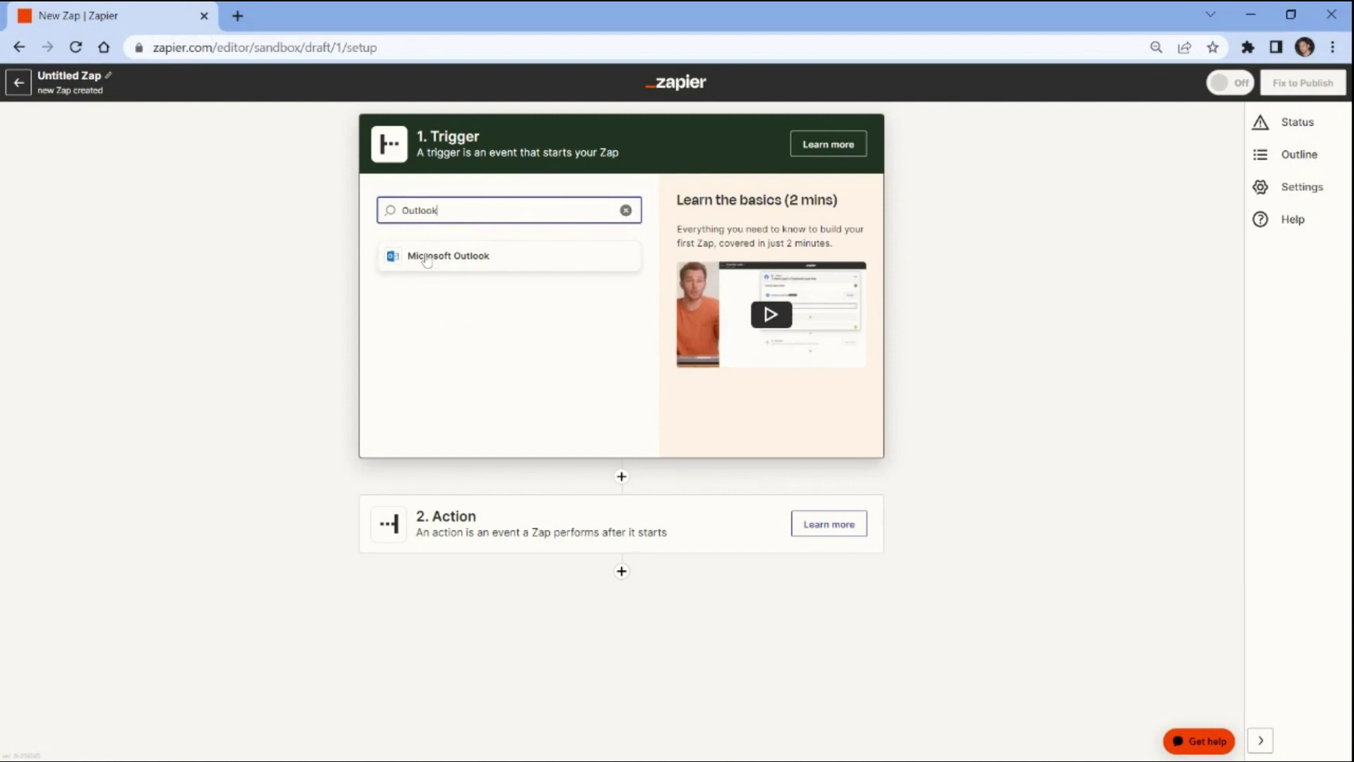
click(448, 255)
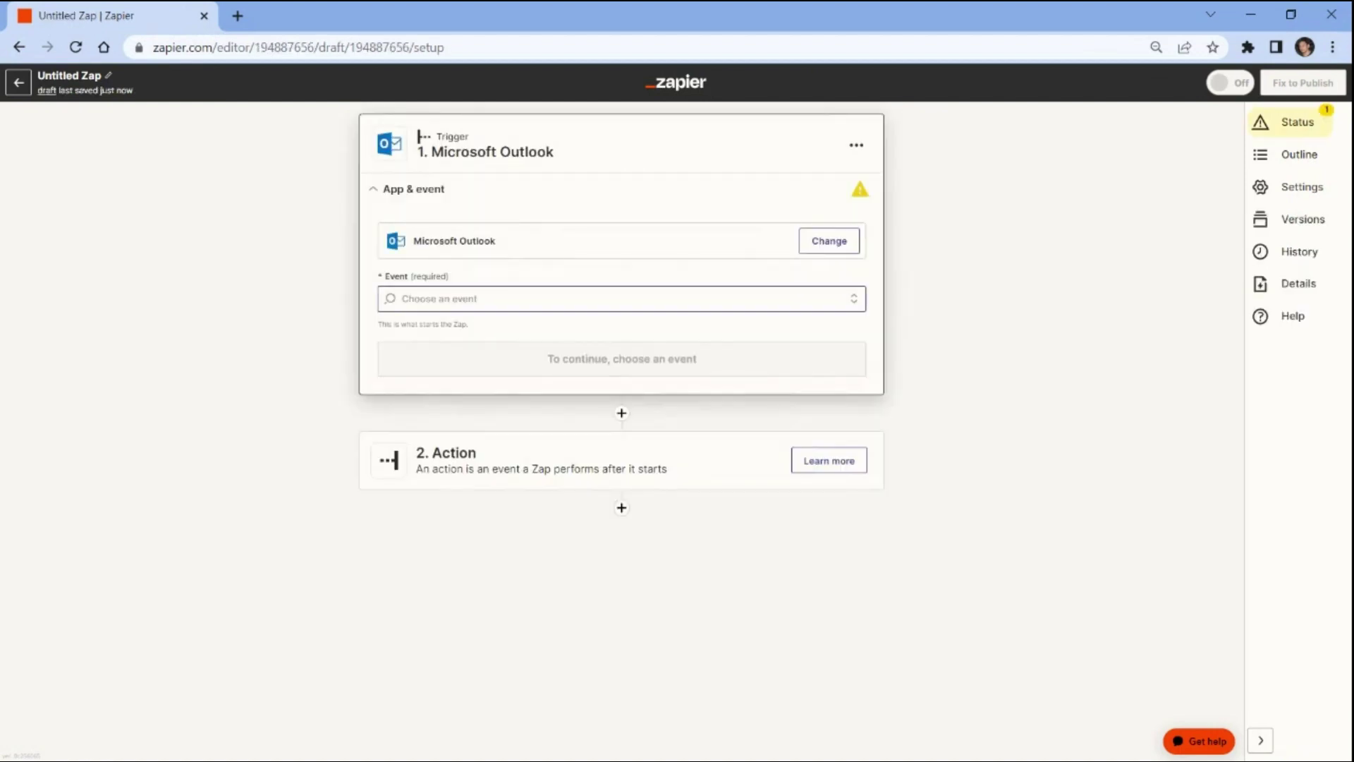
click(427, 296)
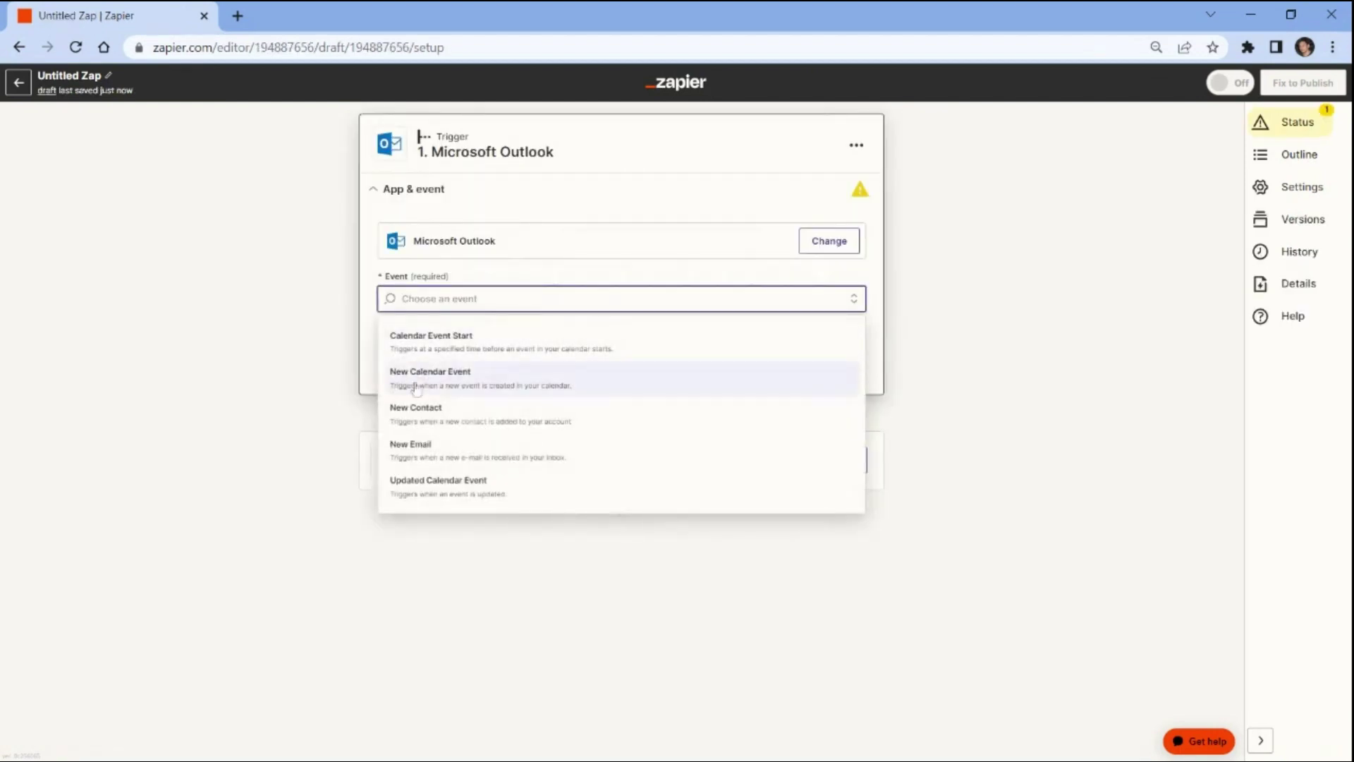
click(412, 446)
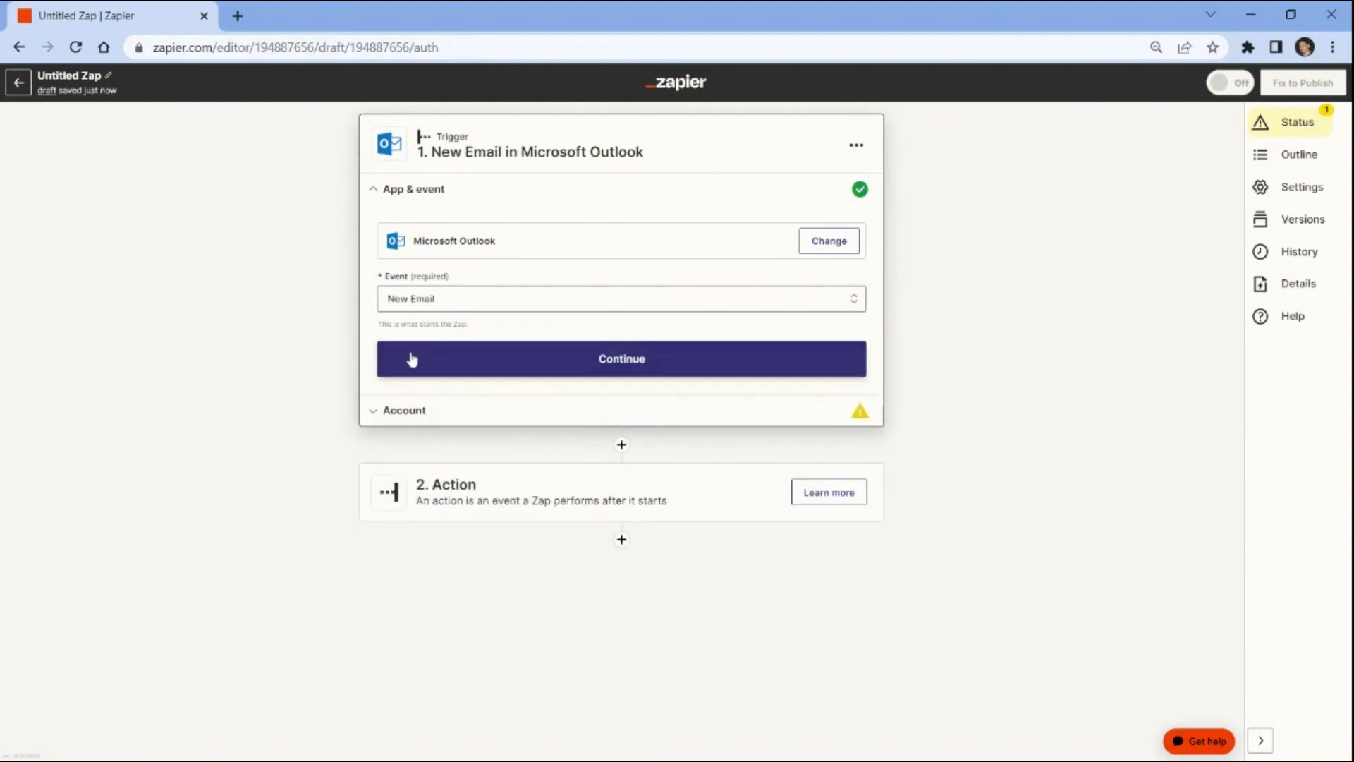
Connect the Outlook account, leave Shared Inbox empty, and confirm the trigger settings.
click(411, 356)
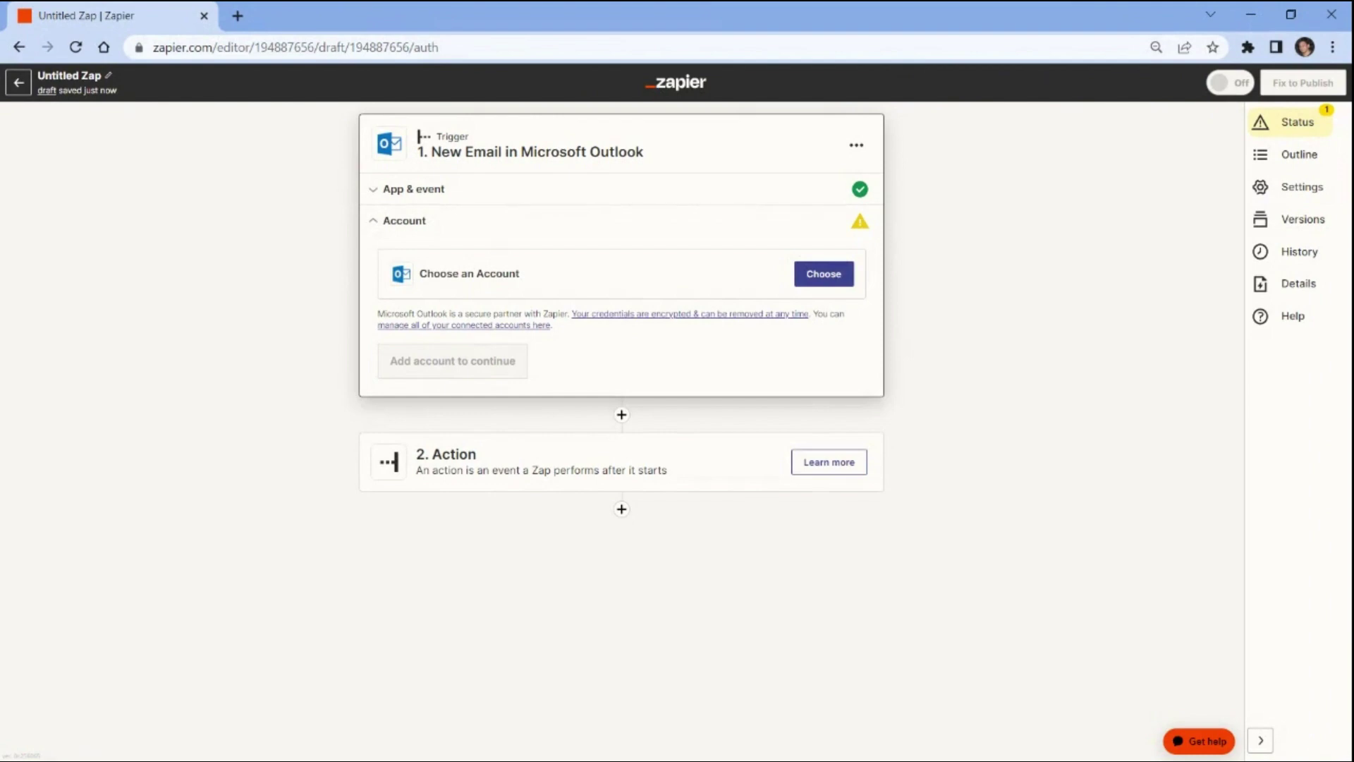
click(823, 275)
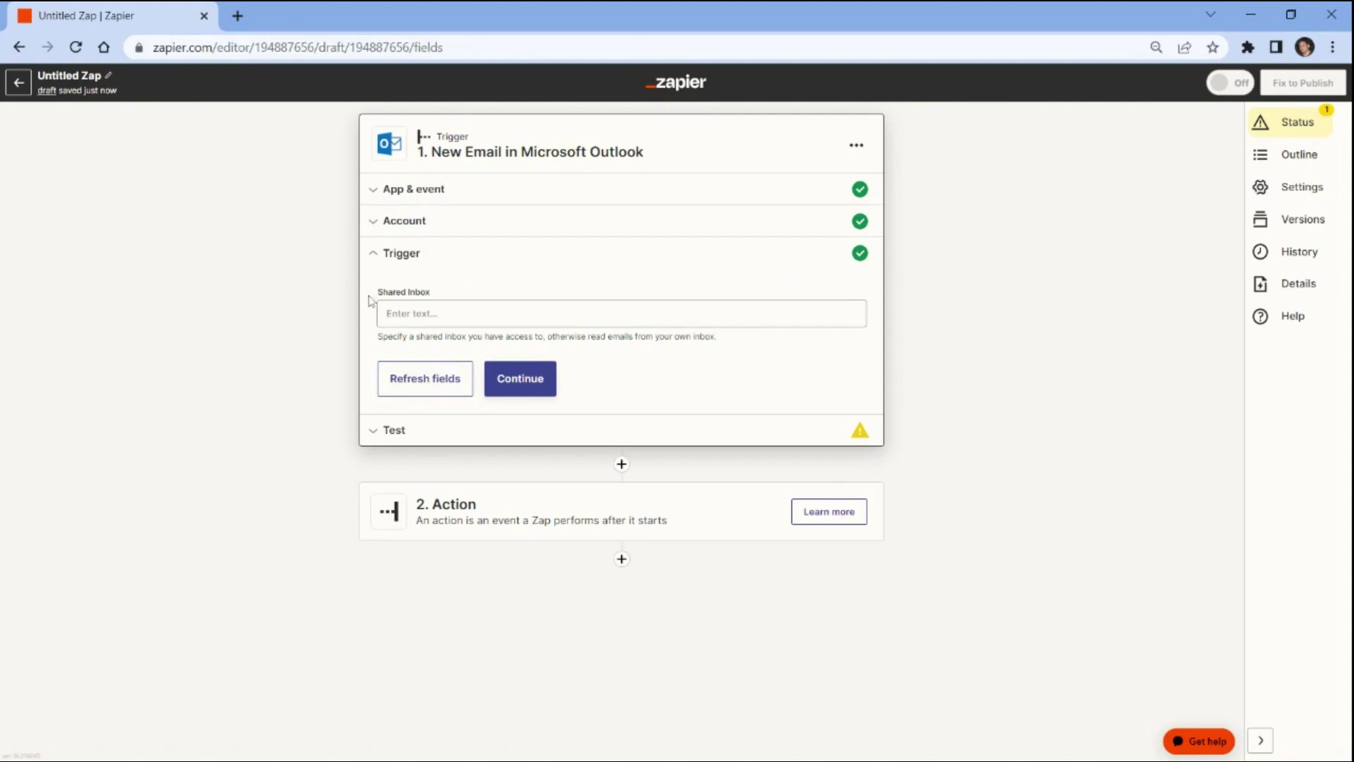
click(434, 299)
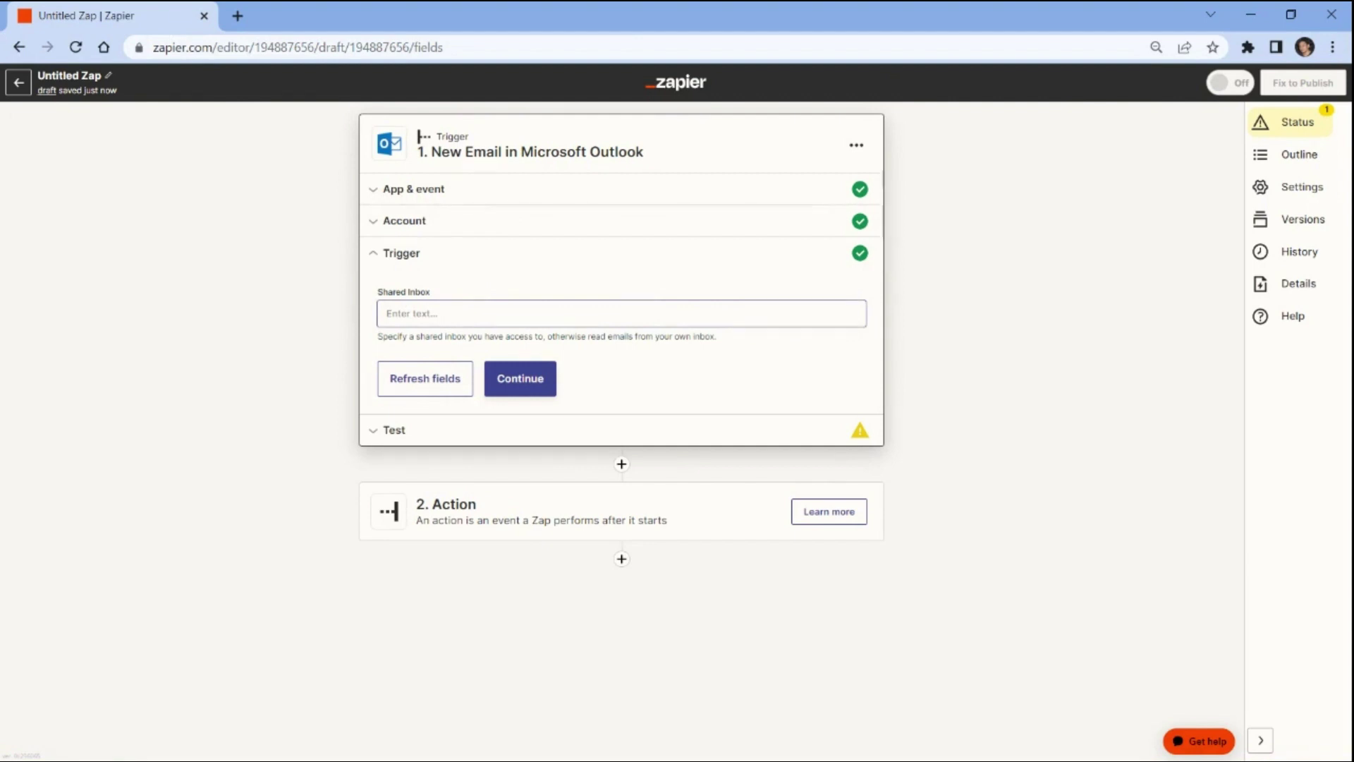
click(520, 383)
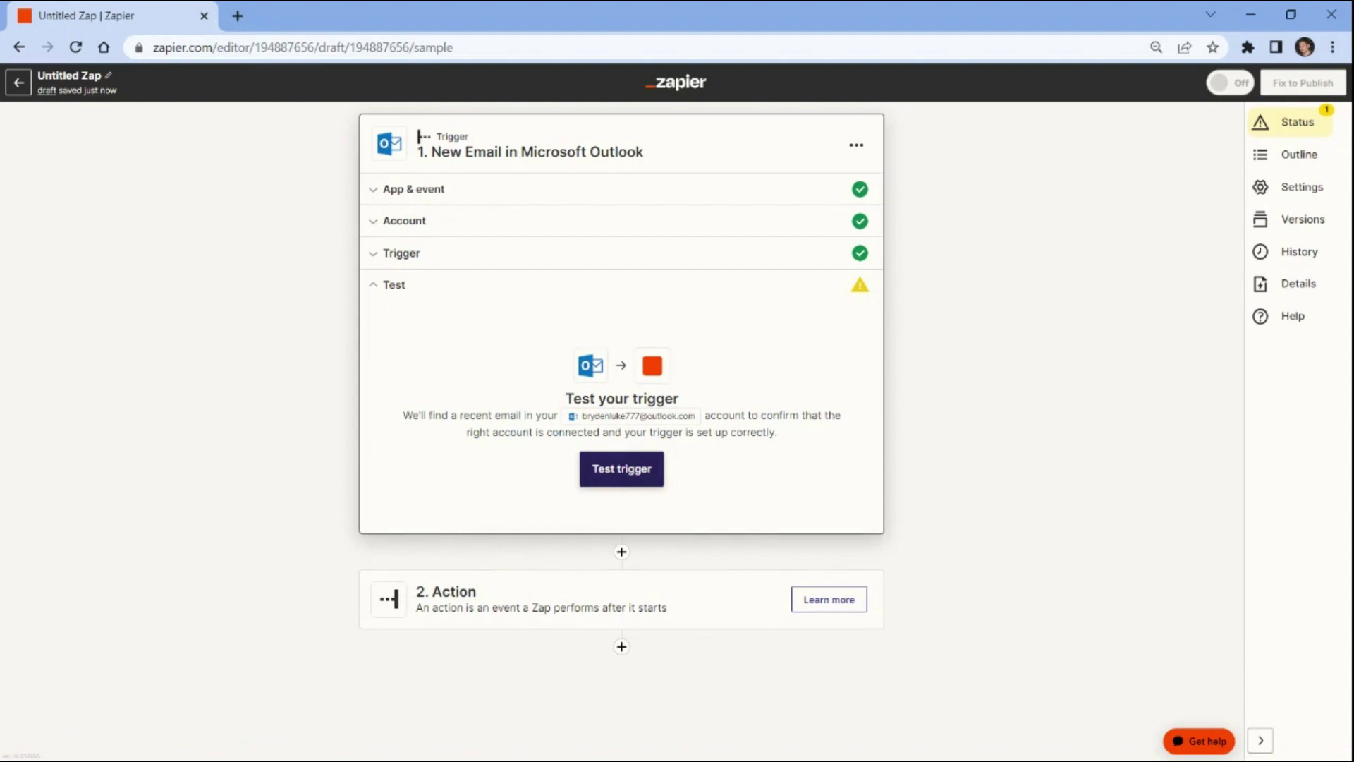
Test the trigger to pull in the sample 'PDF Attachment' email.
click(627, 474)
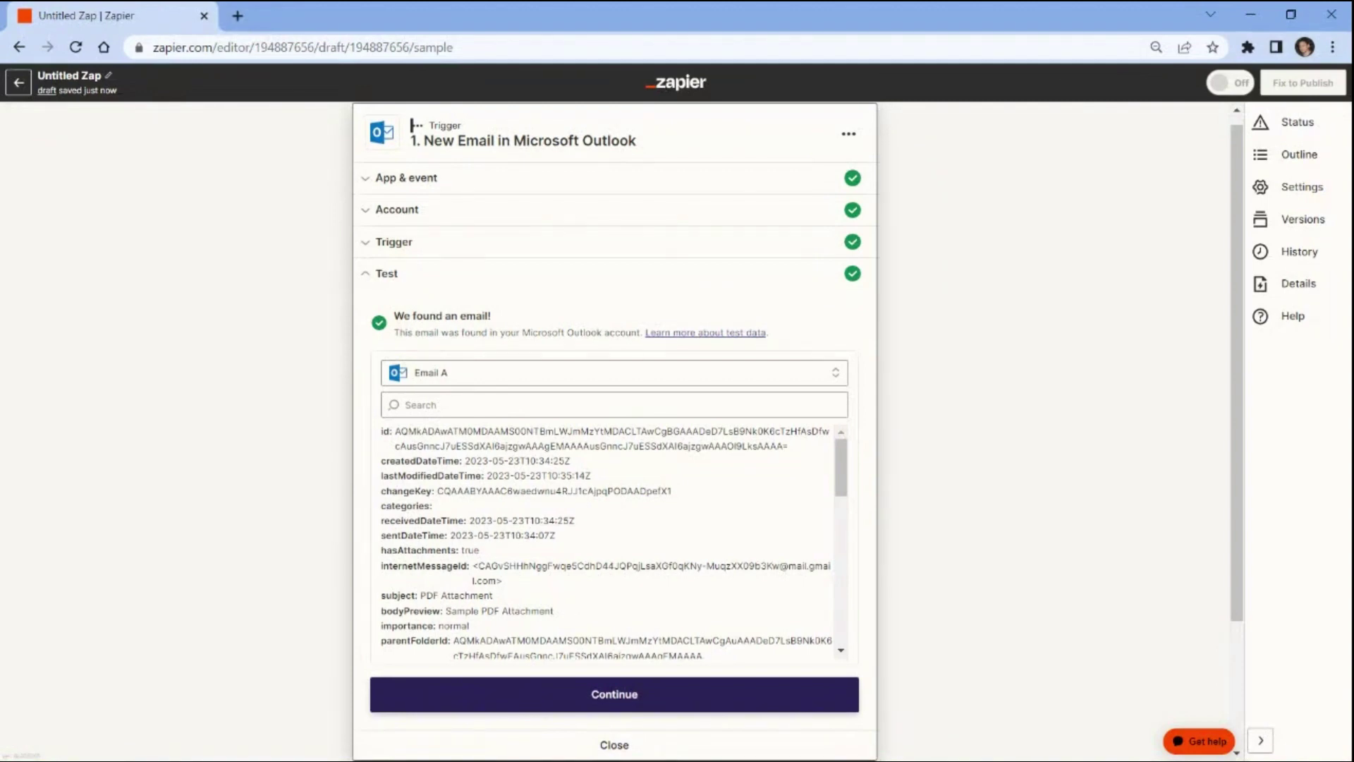
Add a second step using the PDF.co app with the Document Parser event.
click(620, 695)
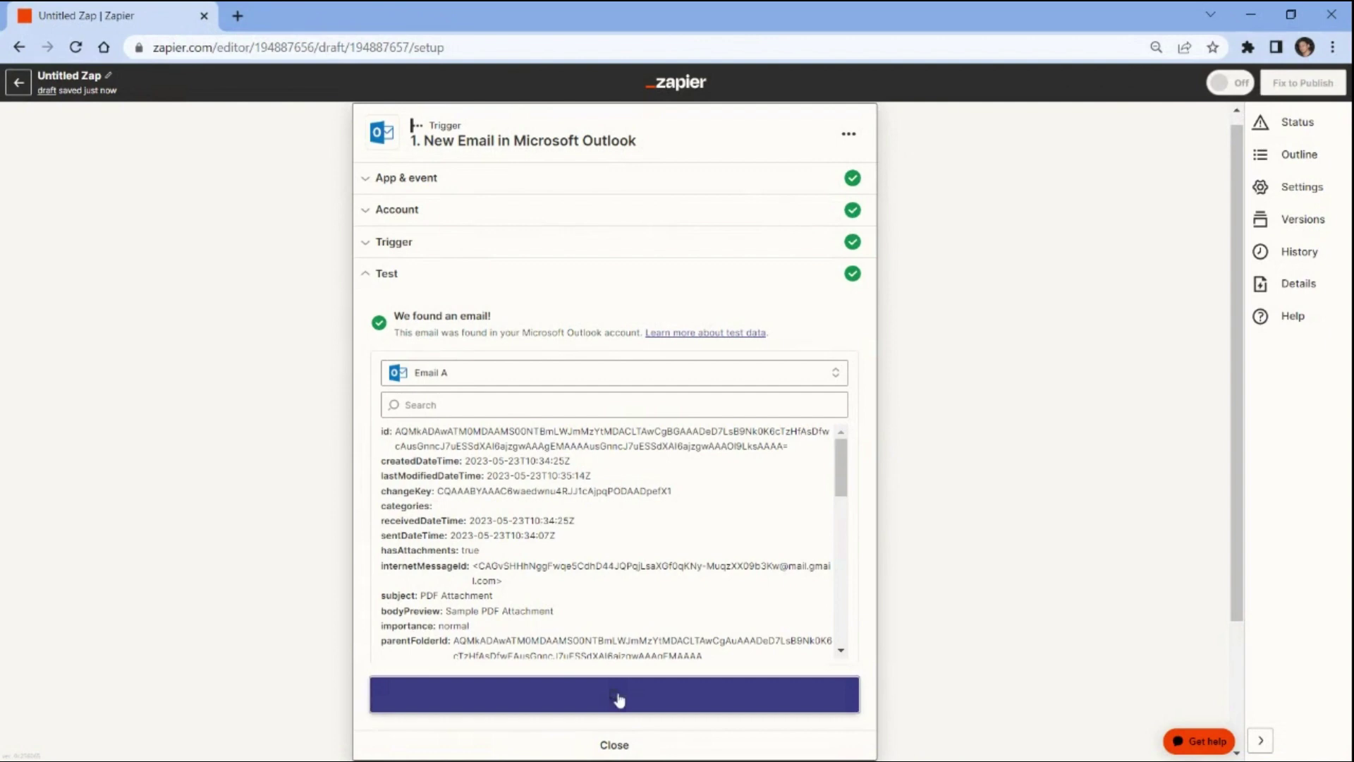
text(pdfco)
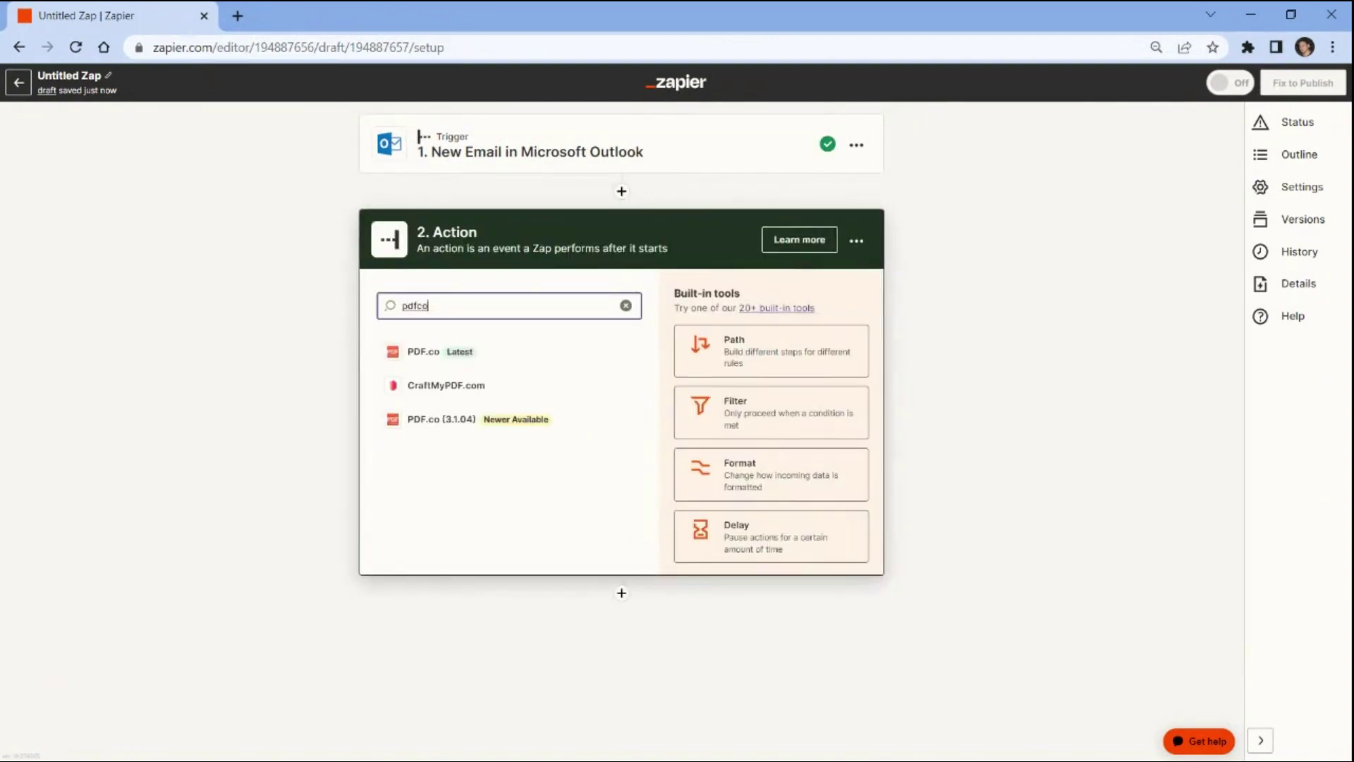
click(432, 357)
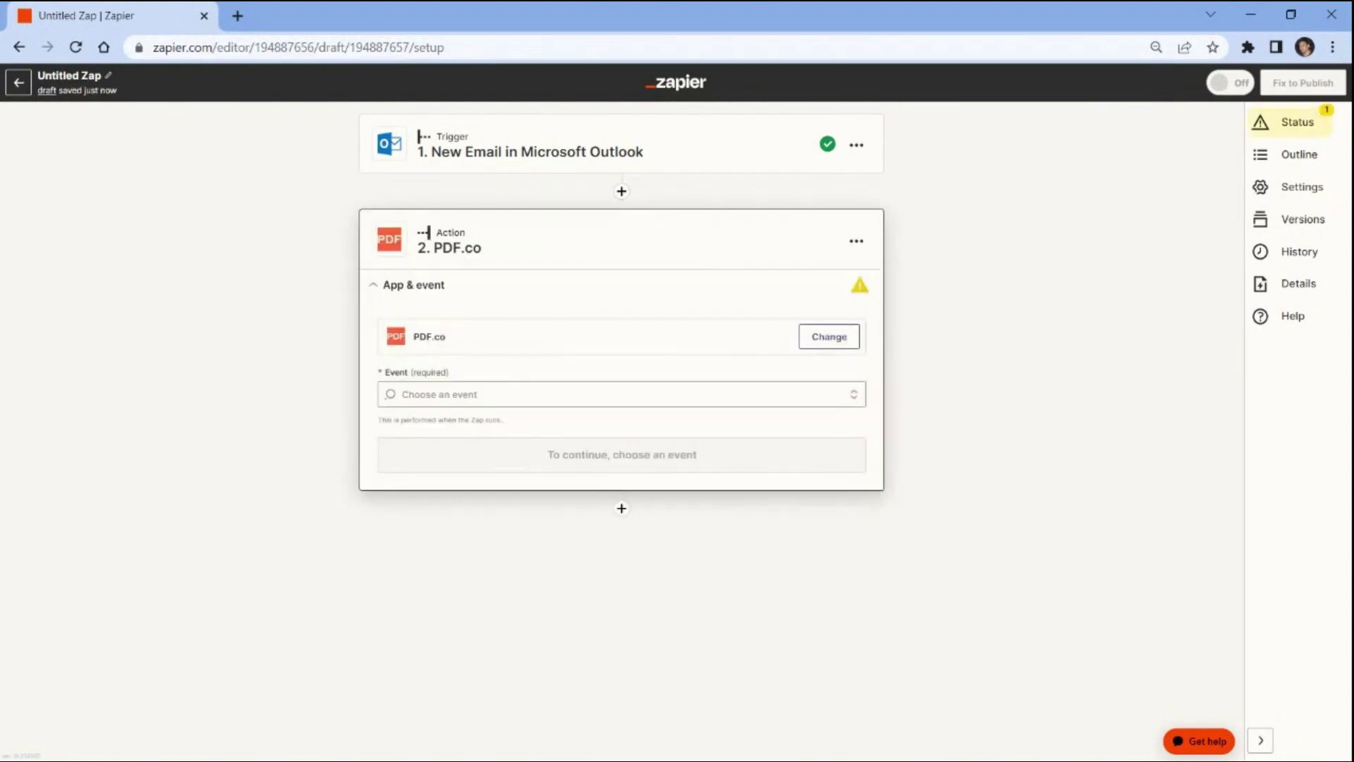
click(425, 392)
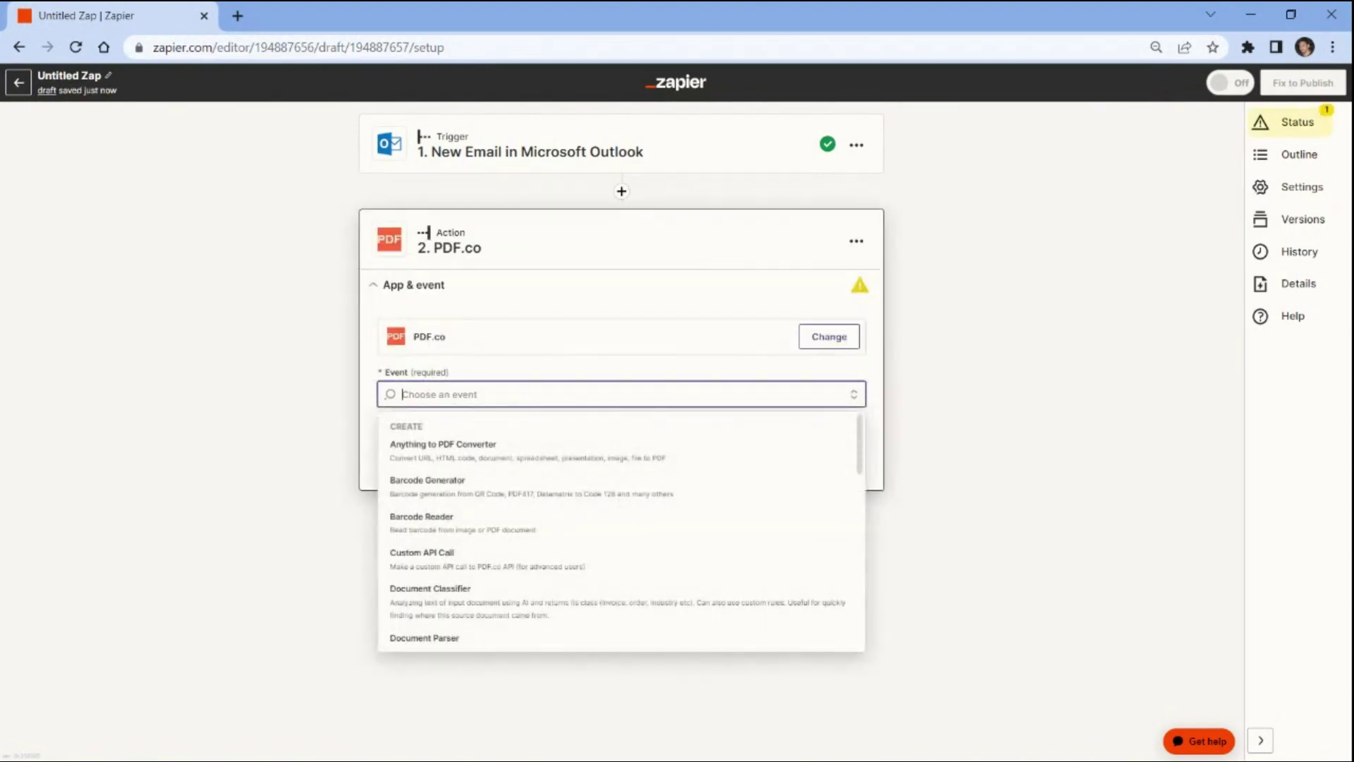
click(421, 638)
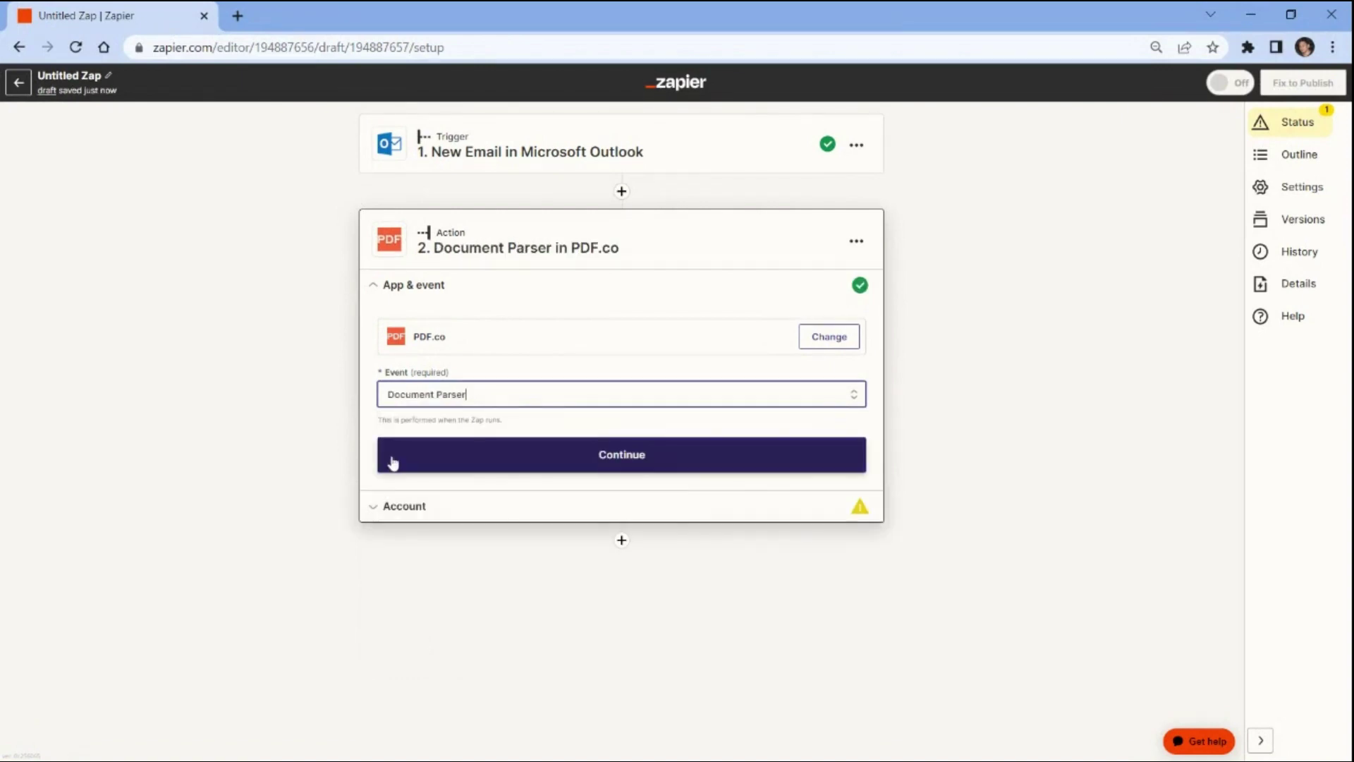
click(392, 462)
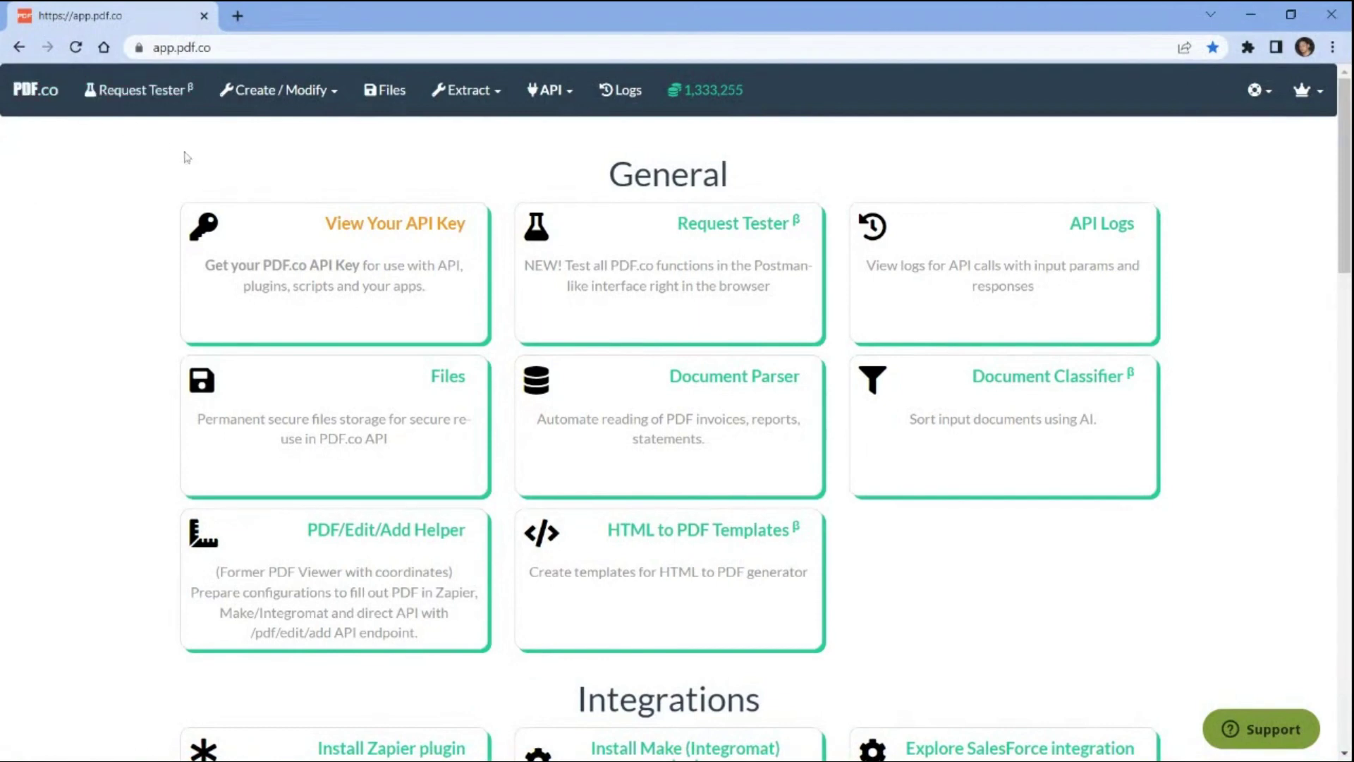
Reveal the PDF.co API key on the dashboard to connect the account.
click(363, 228)
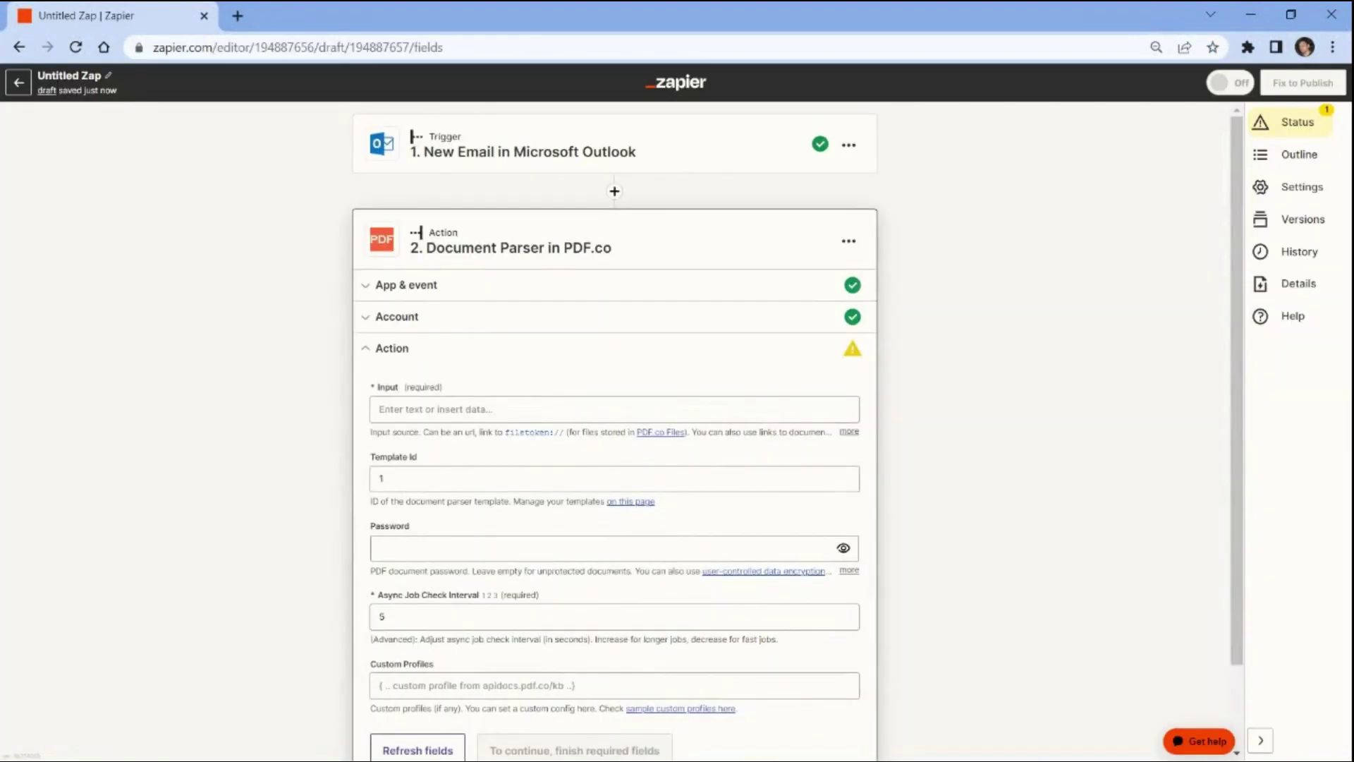
Map the Outlook email's Files attachment into the Document Parser's Input field.
click(409, 408)
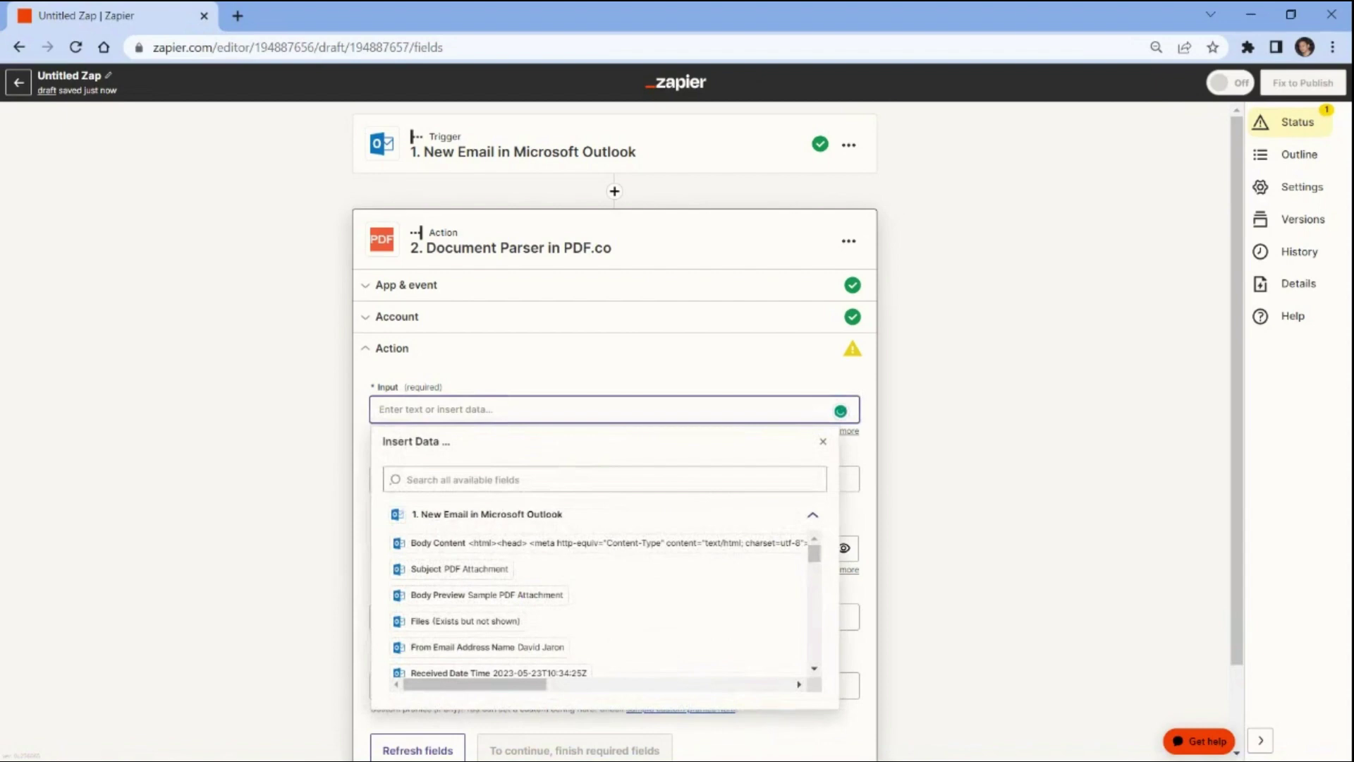
click(423, 622)
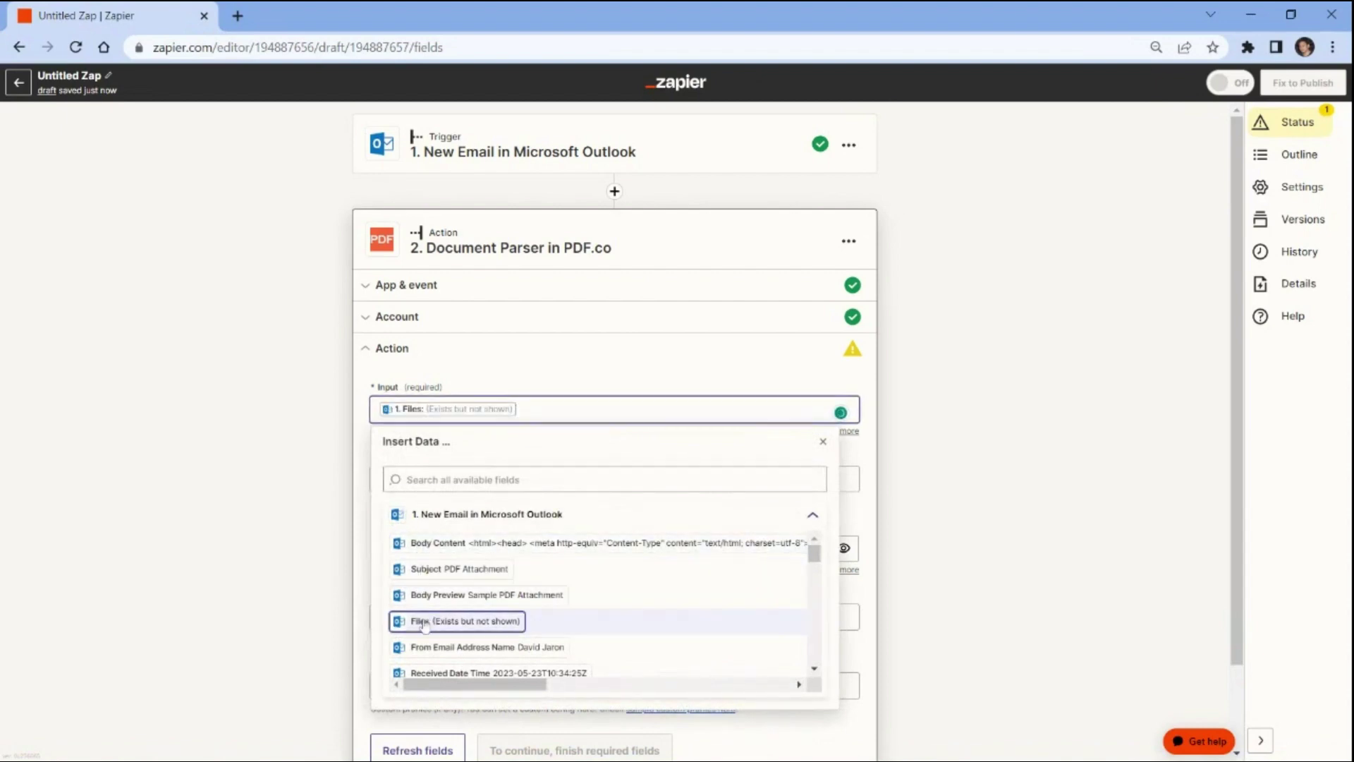
click(339, 627)
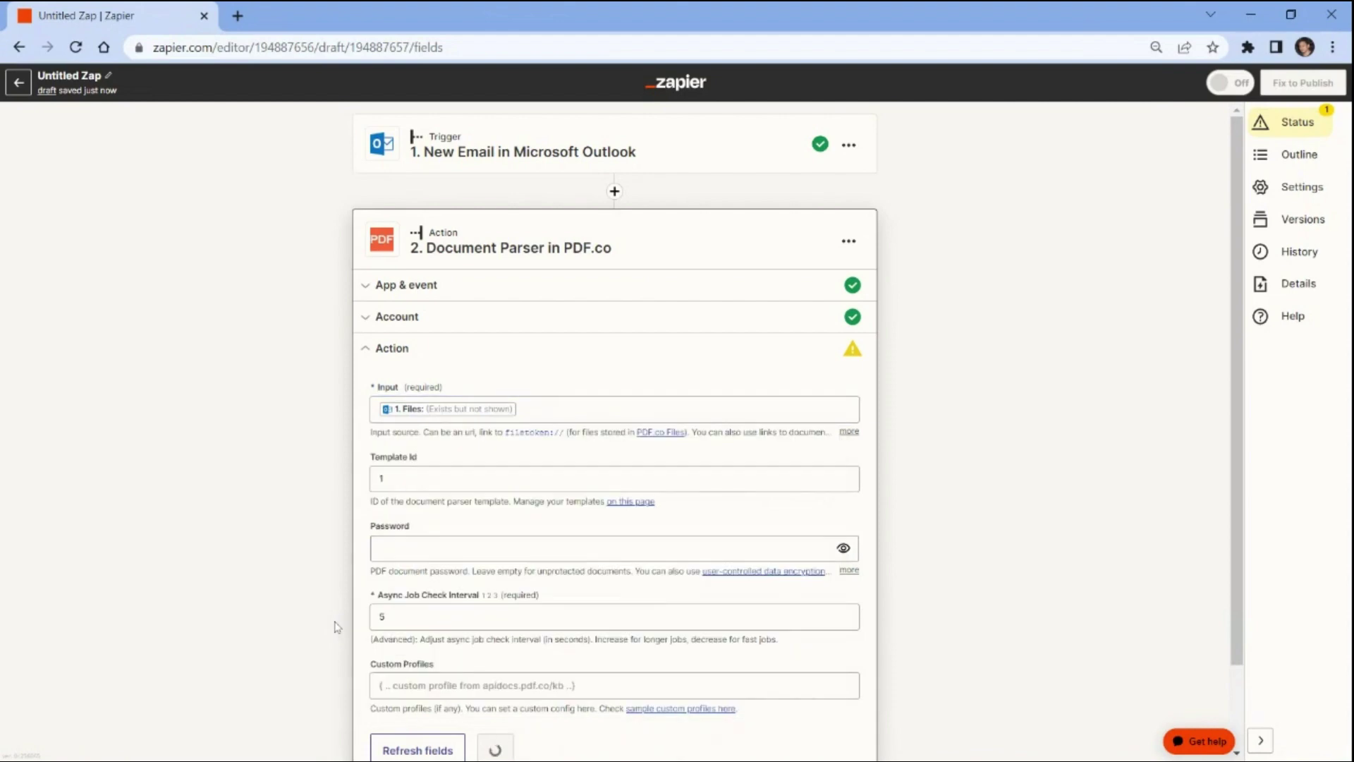
Change the Document Parser's Template Id from 1 to 6279.
double_click(382, 478)
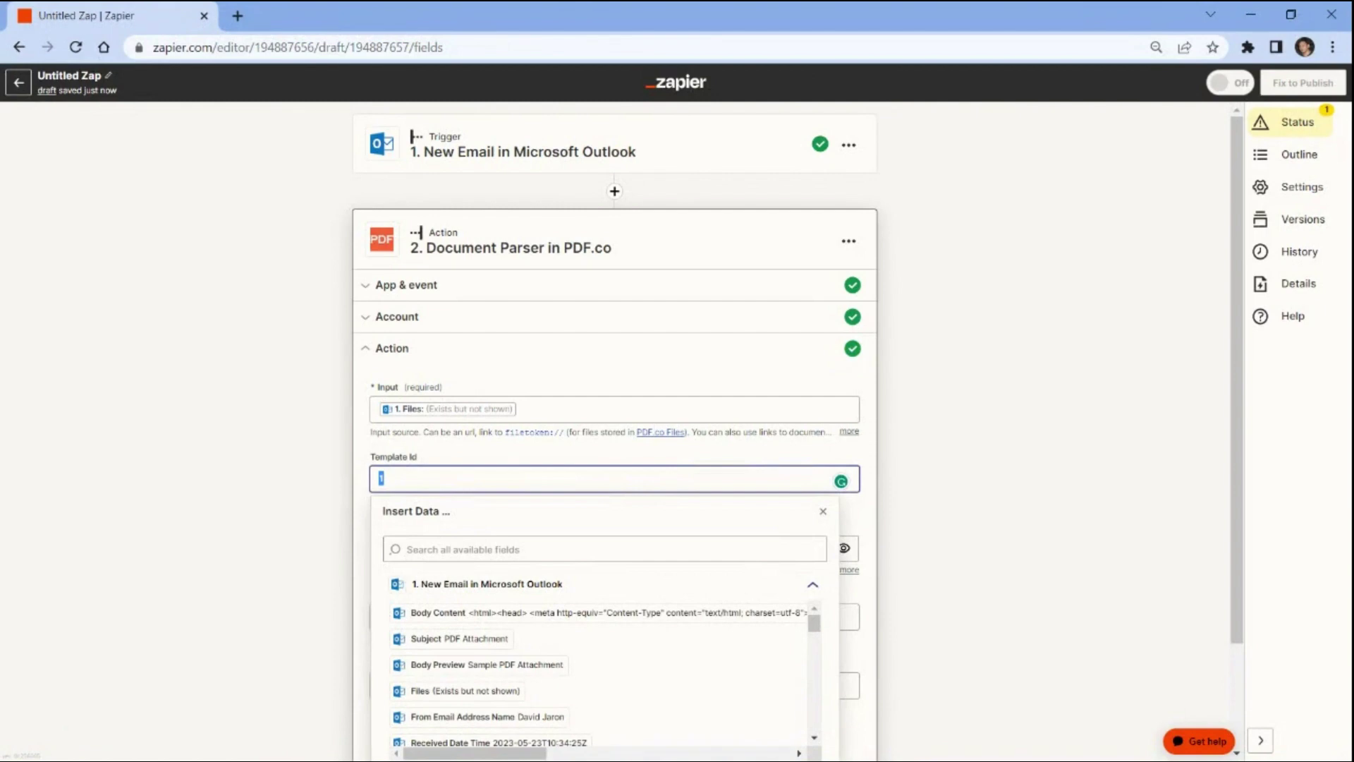
text(6279)
click(347, 481)
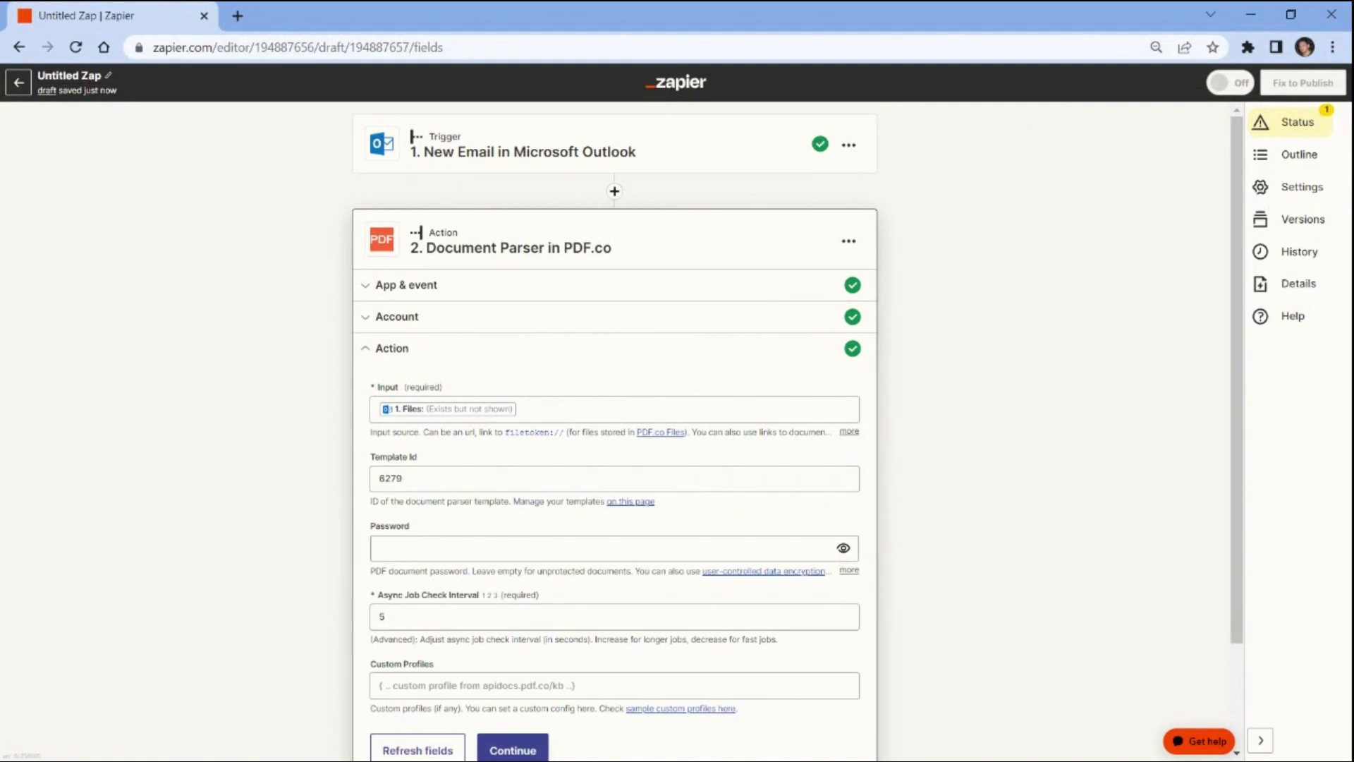
Test the Document Parser and check the parsed values 200 and Your Company Name.
click(495, 750)
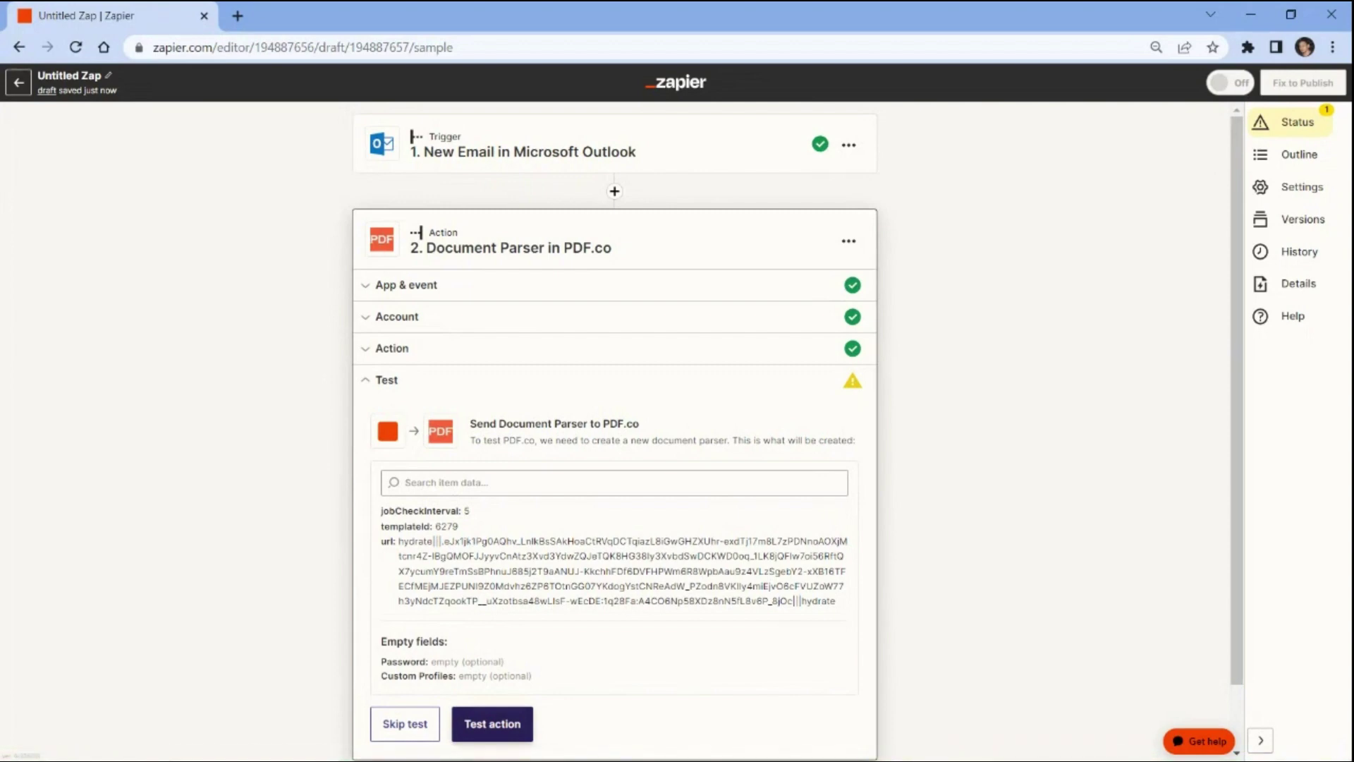
click(492, 723)
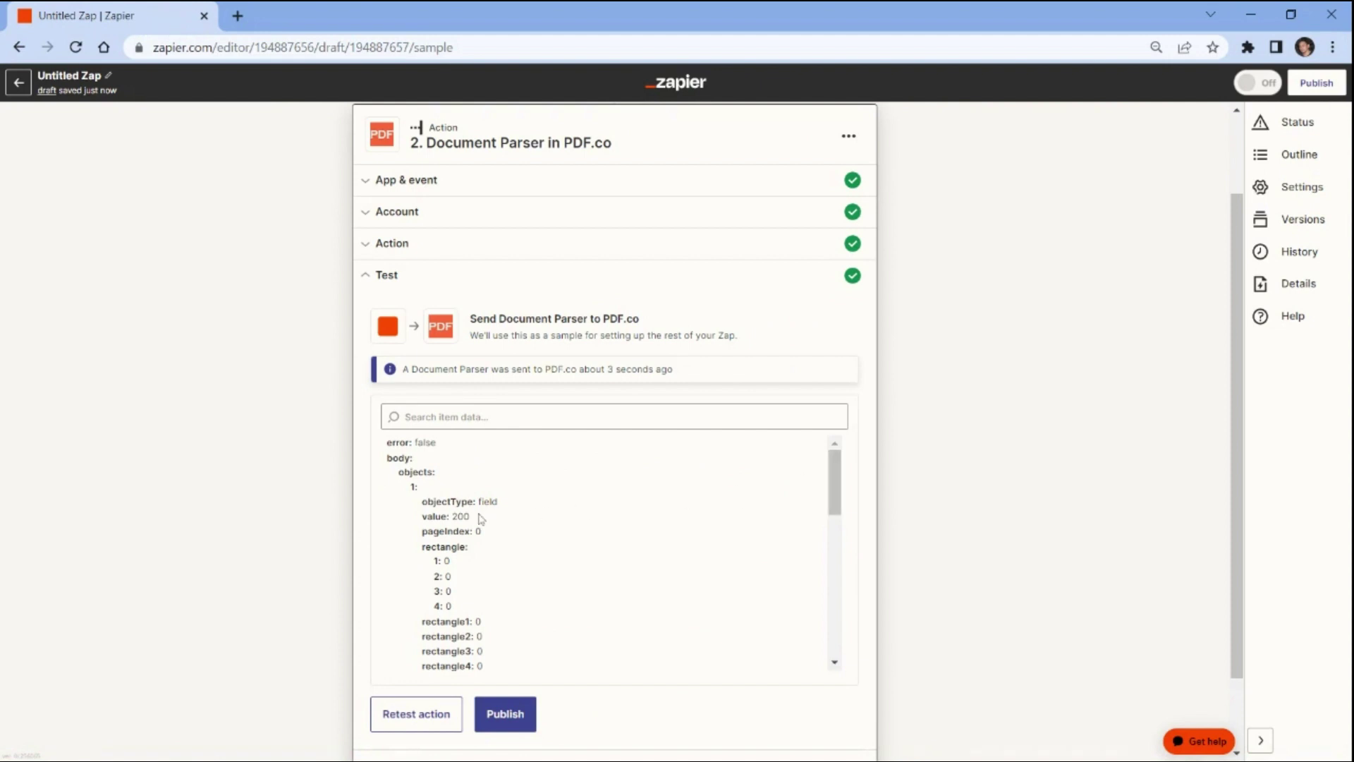
drag(480, 519, 421, 520)
scroll(607, 550, down, 3)
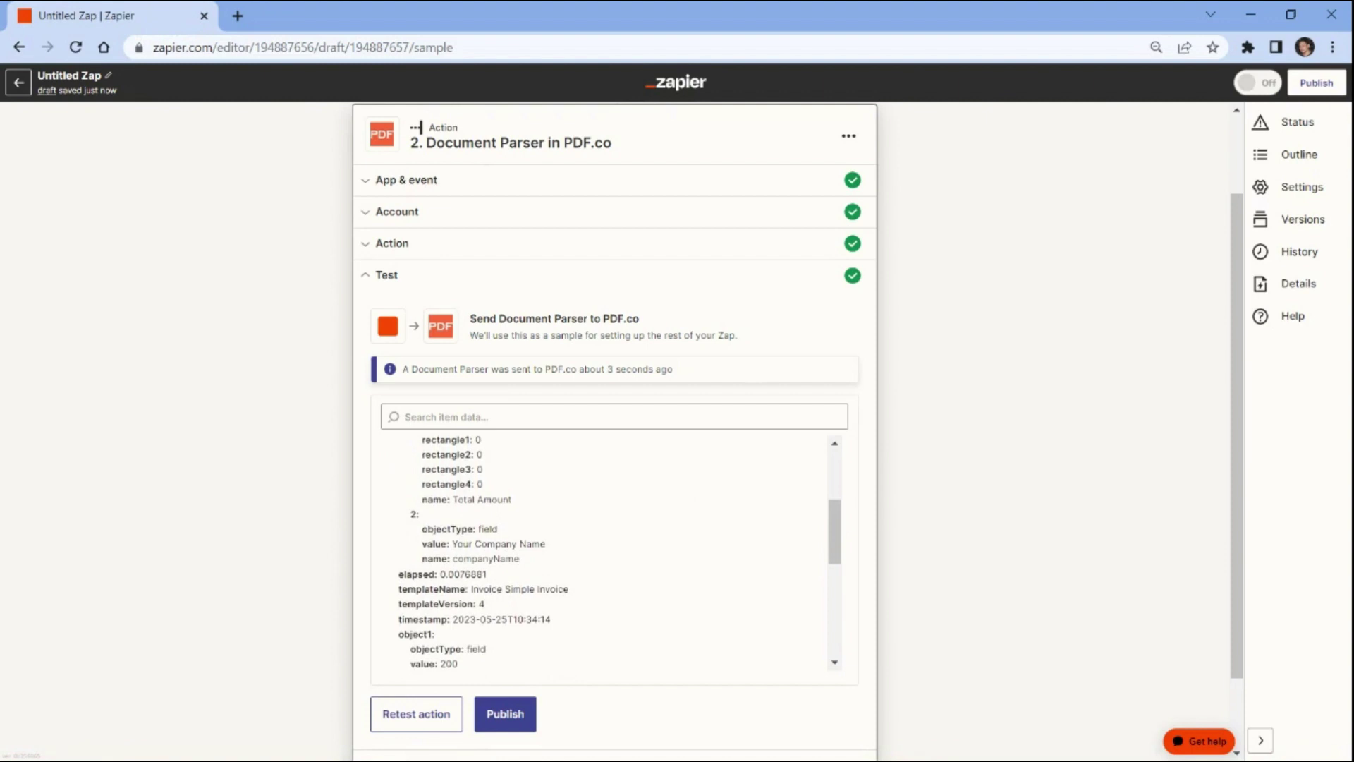
drag(452, 544, 547, 544)
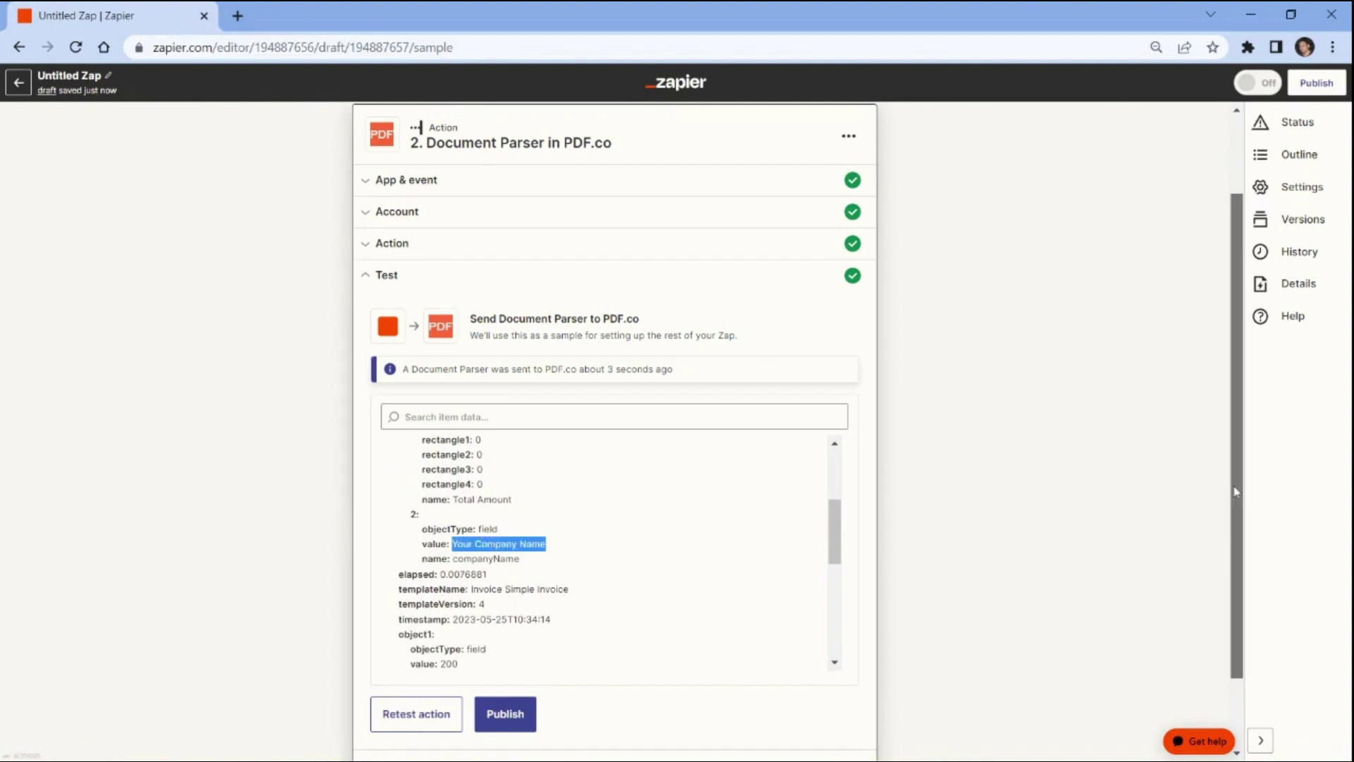
scroll(1237, 557, down, 1)
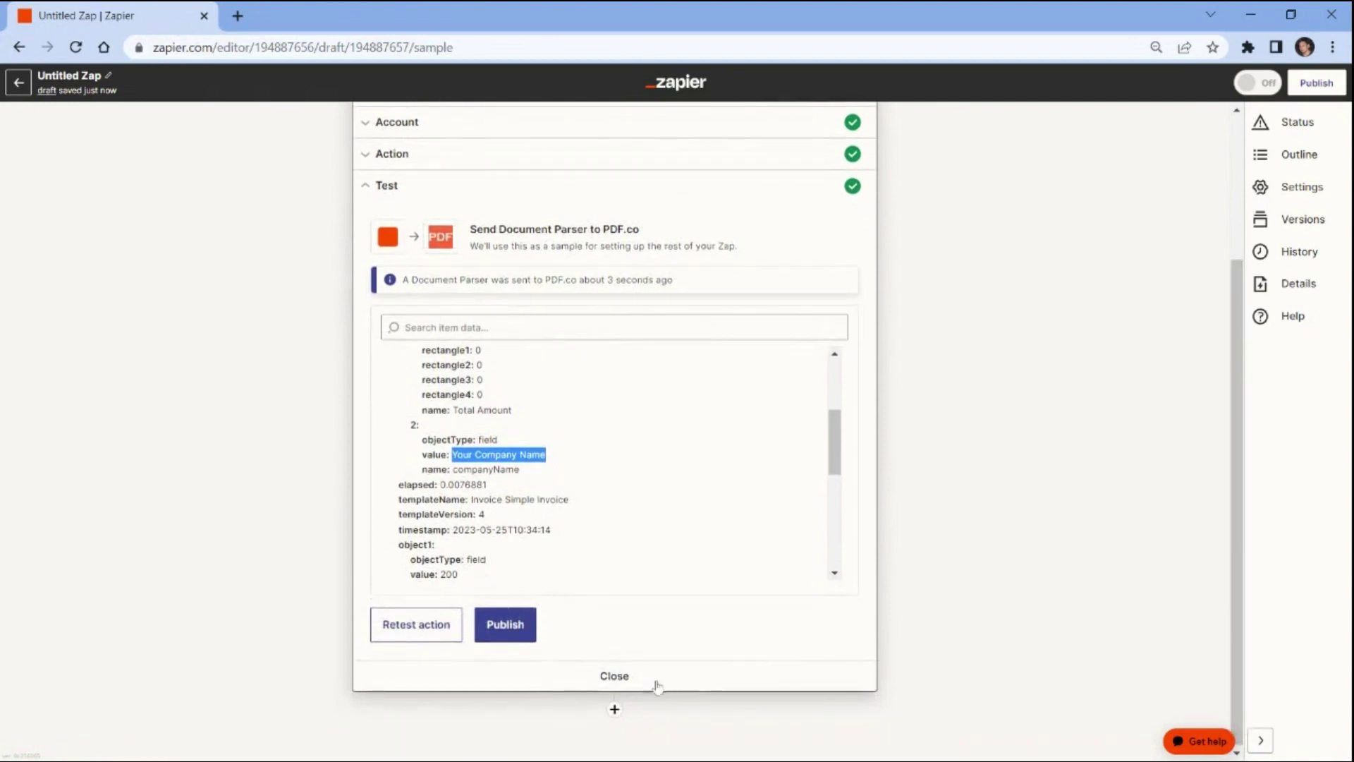
Add a Google Sheets Create Spreadsheet Row step and connect the Google account.
click(614, 710)
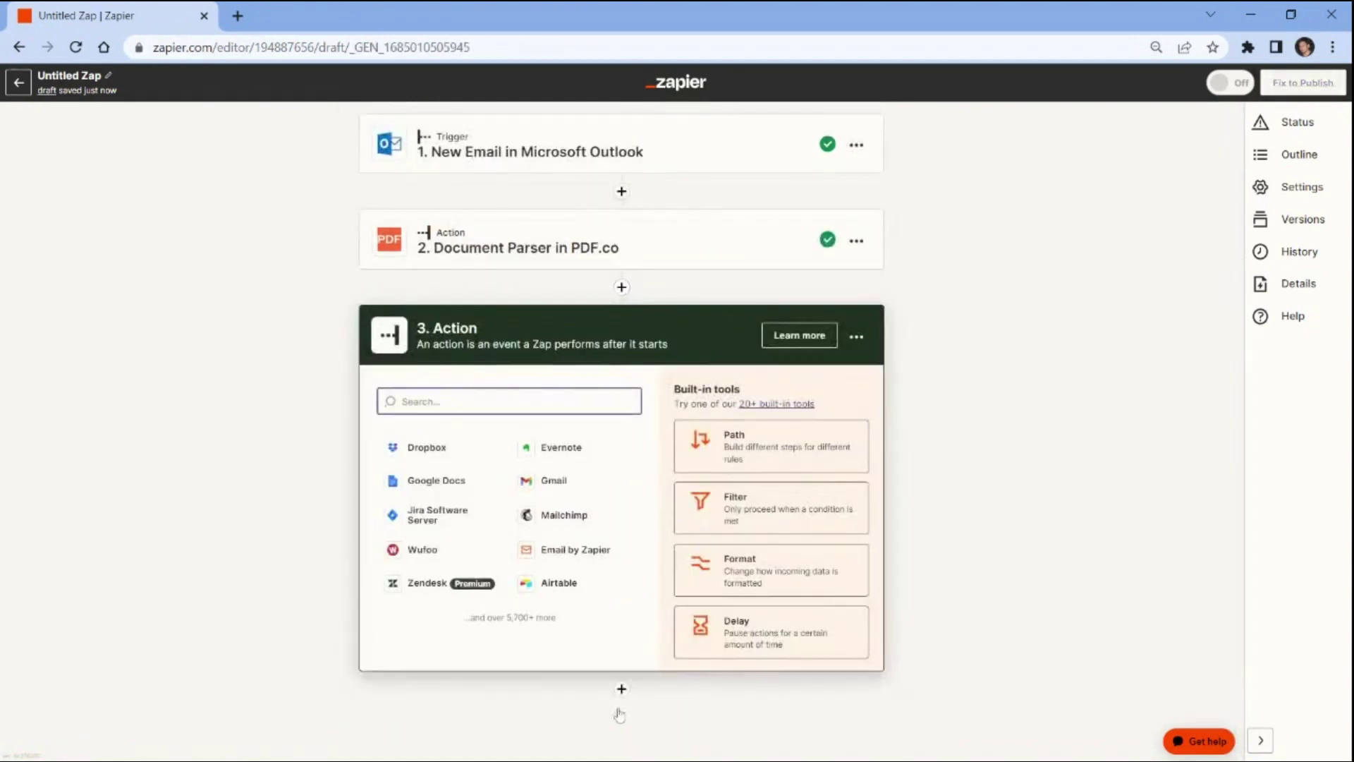
text(Goo)
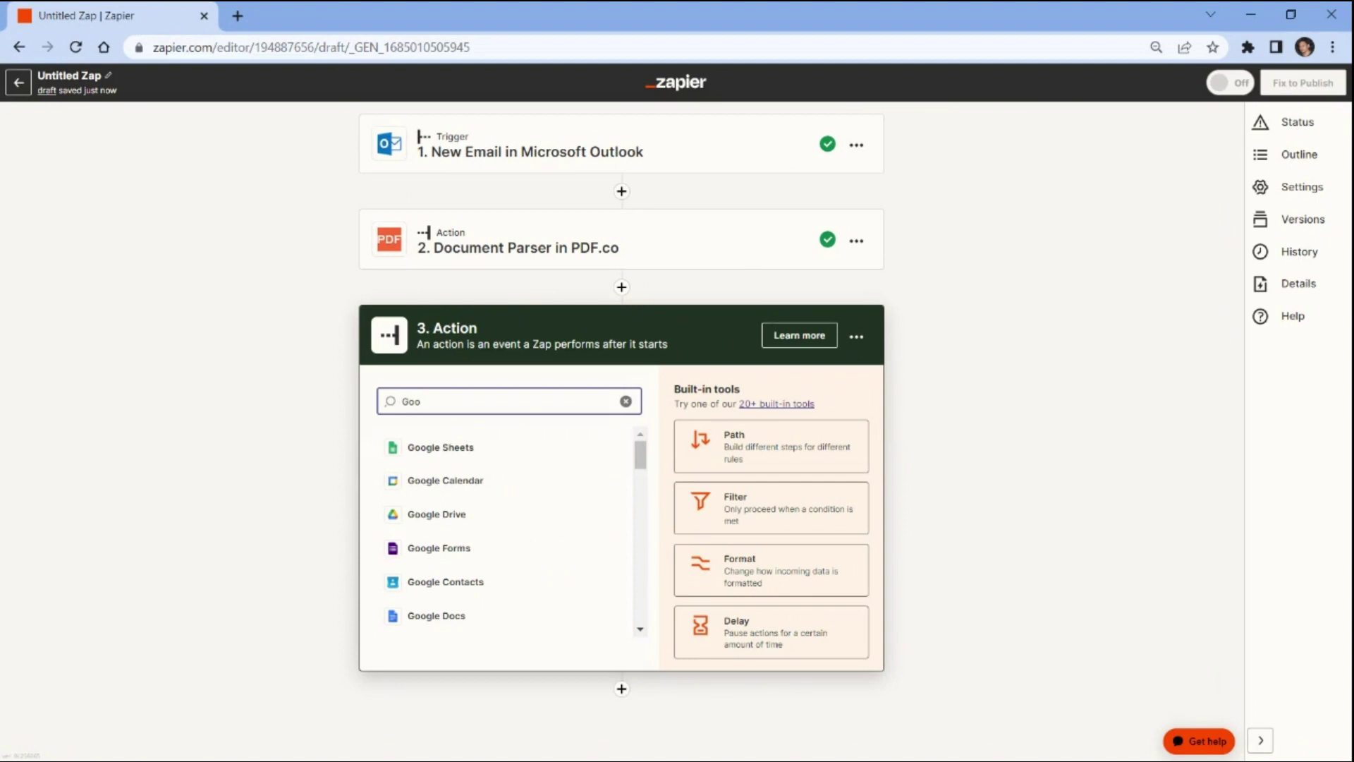
text(gle)
click(438, 447)
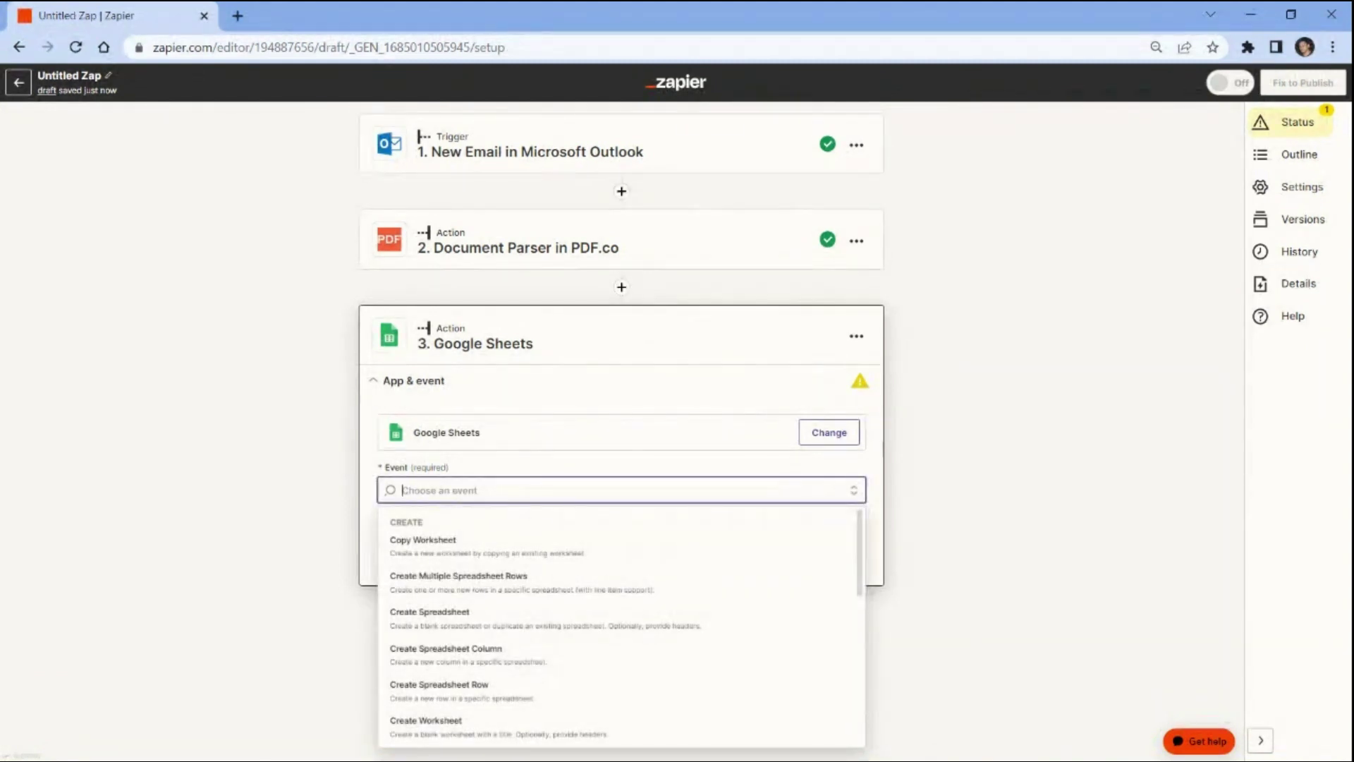
click(403, 694)
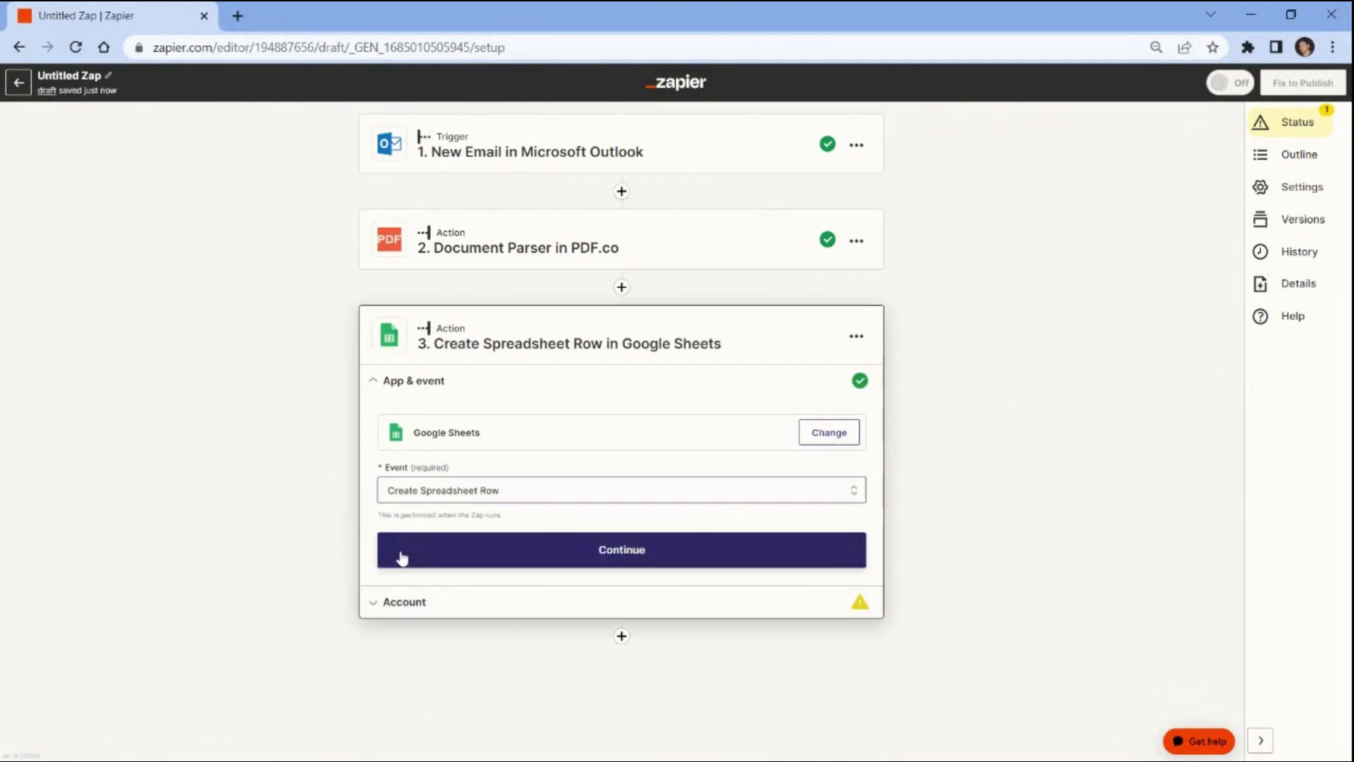
click(401, 557)
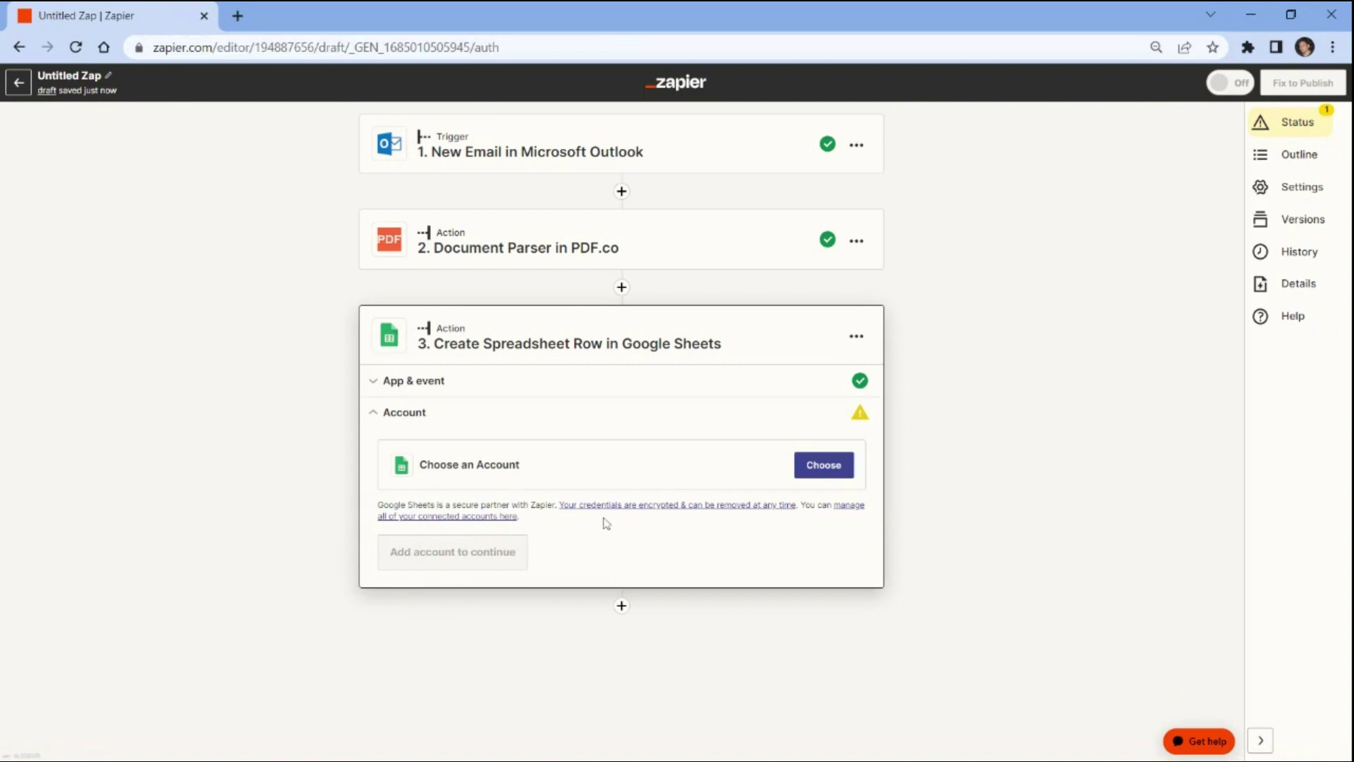
click(824, 468)
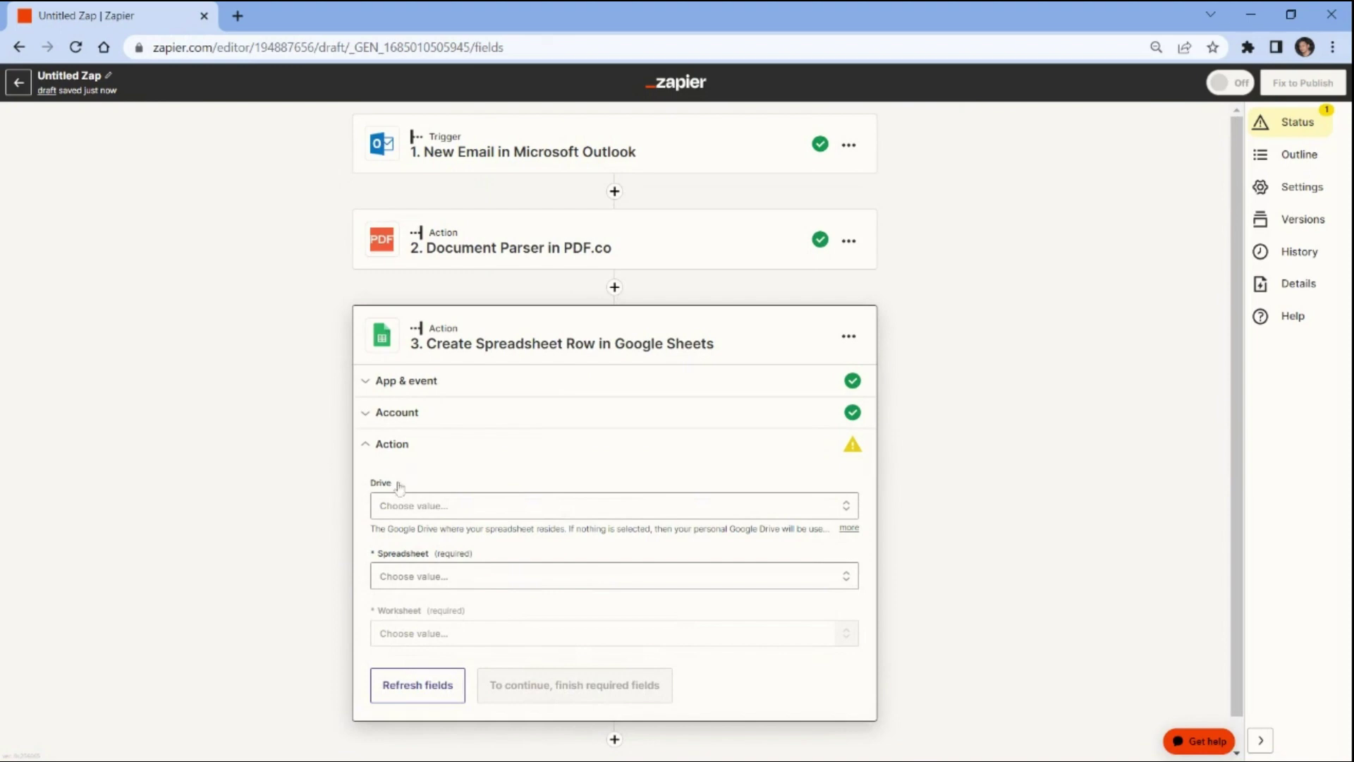
Target My Google Drive, spreadsheet Extracted Invoice Data, worksheet Sheet1.
click(385, 508)
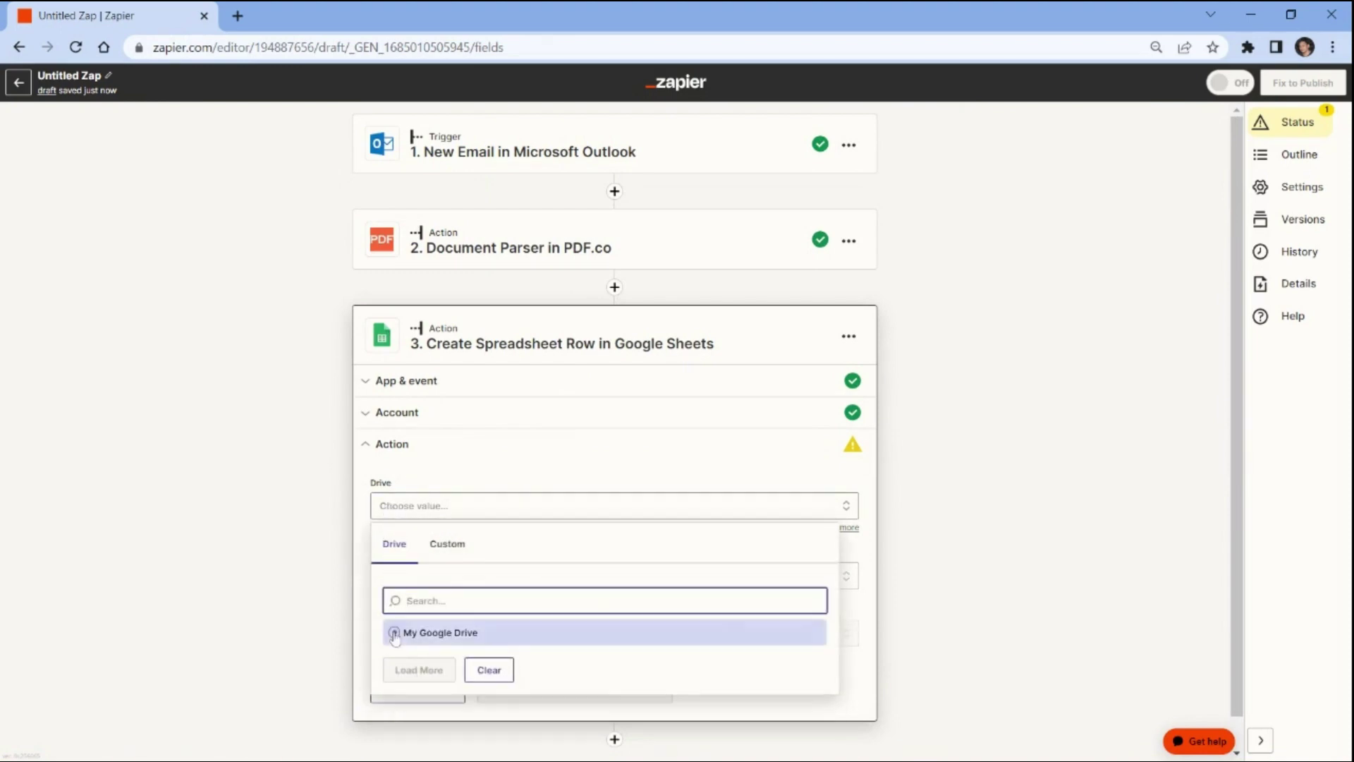
click(395, 633)
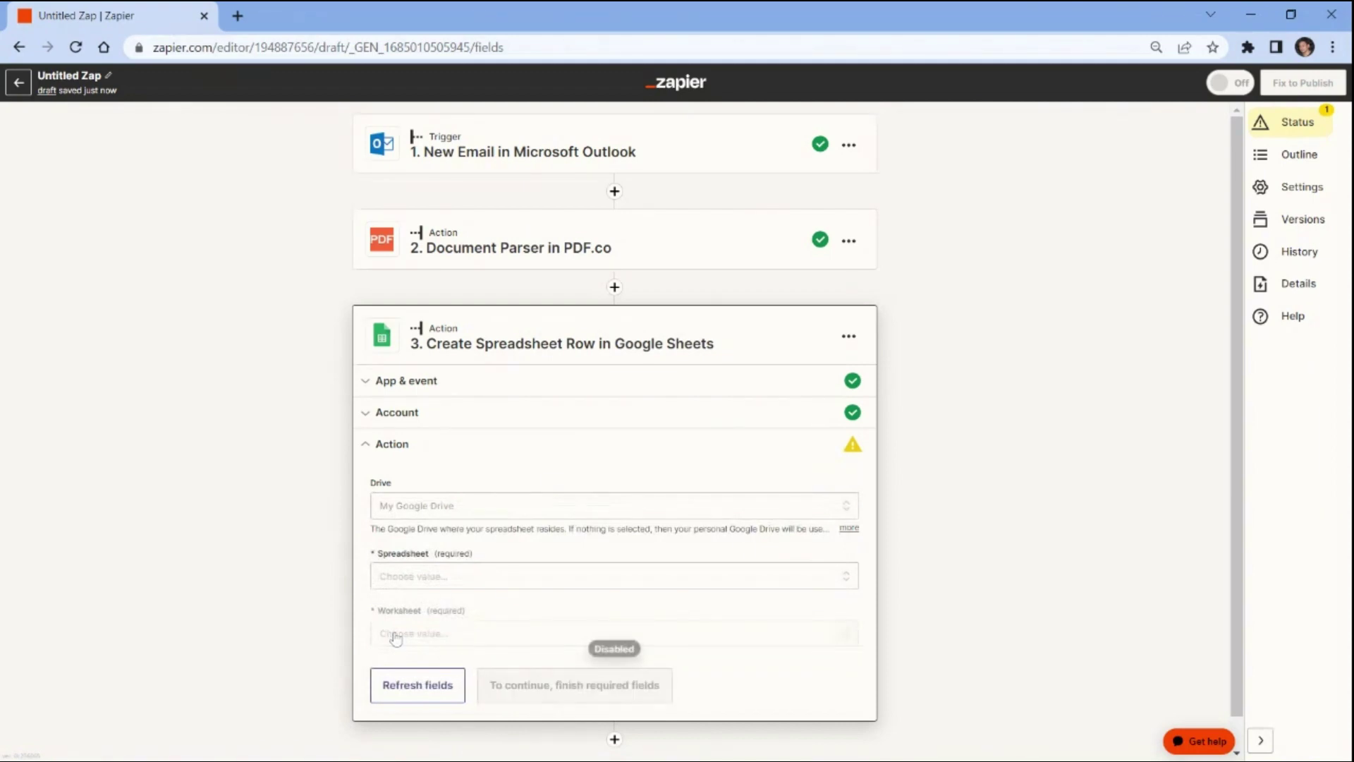
click(387, 576)
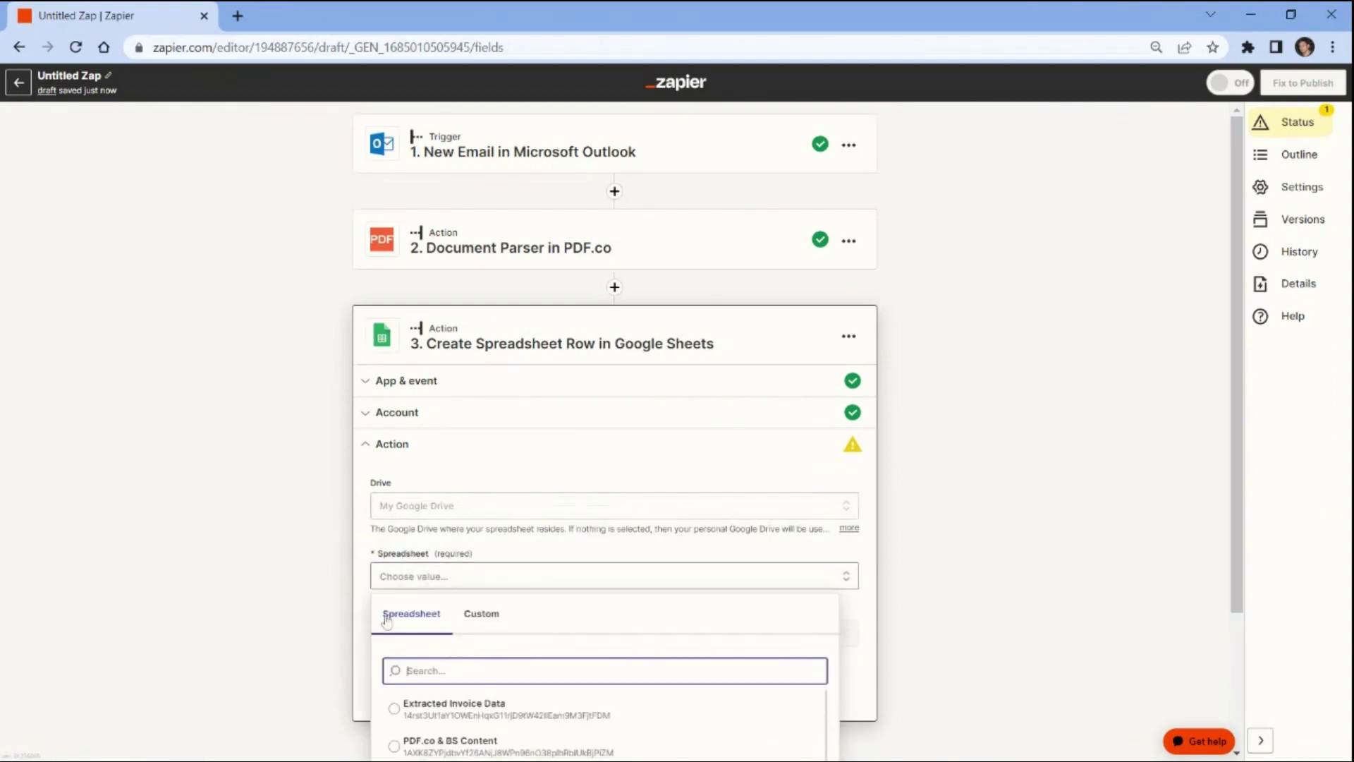
click(397, 709)
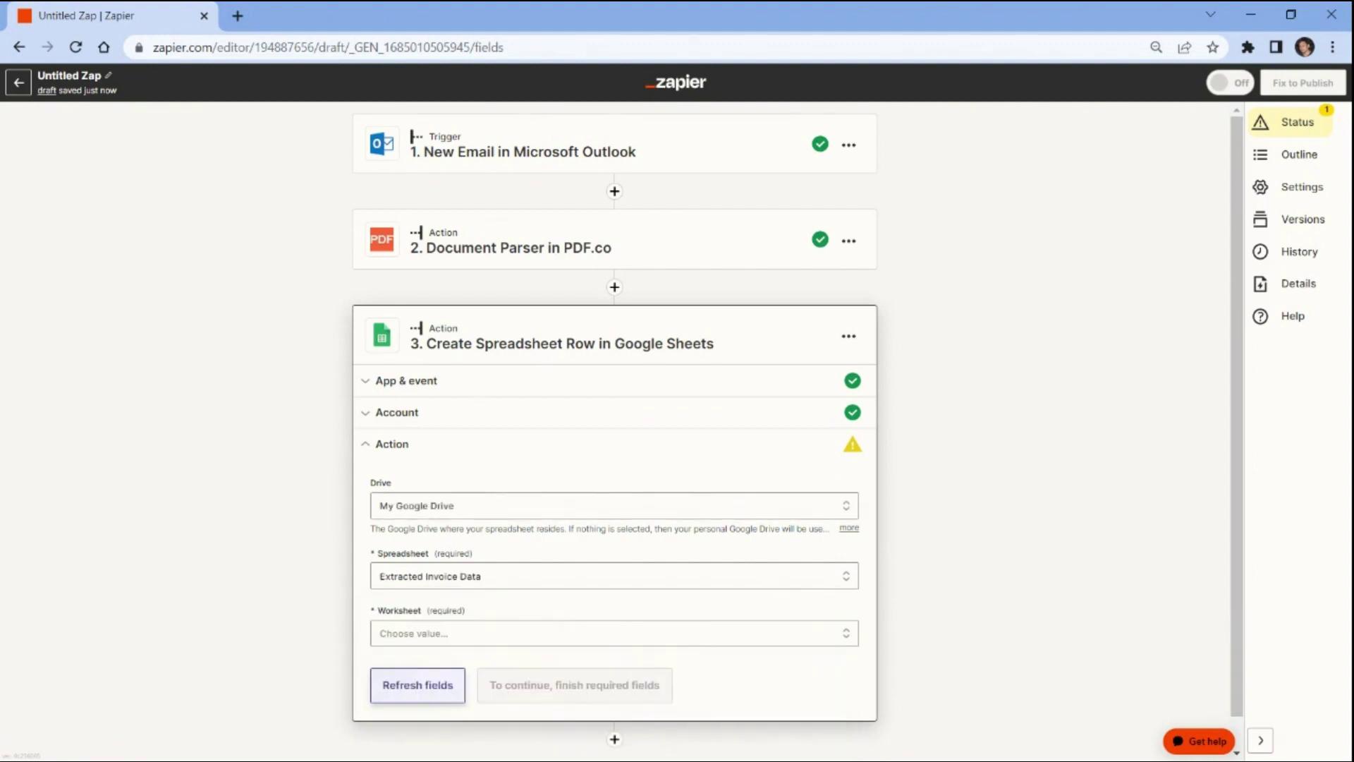
click(386, 634)
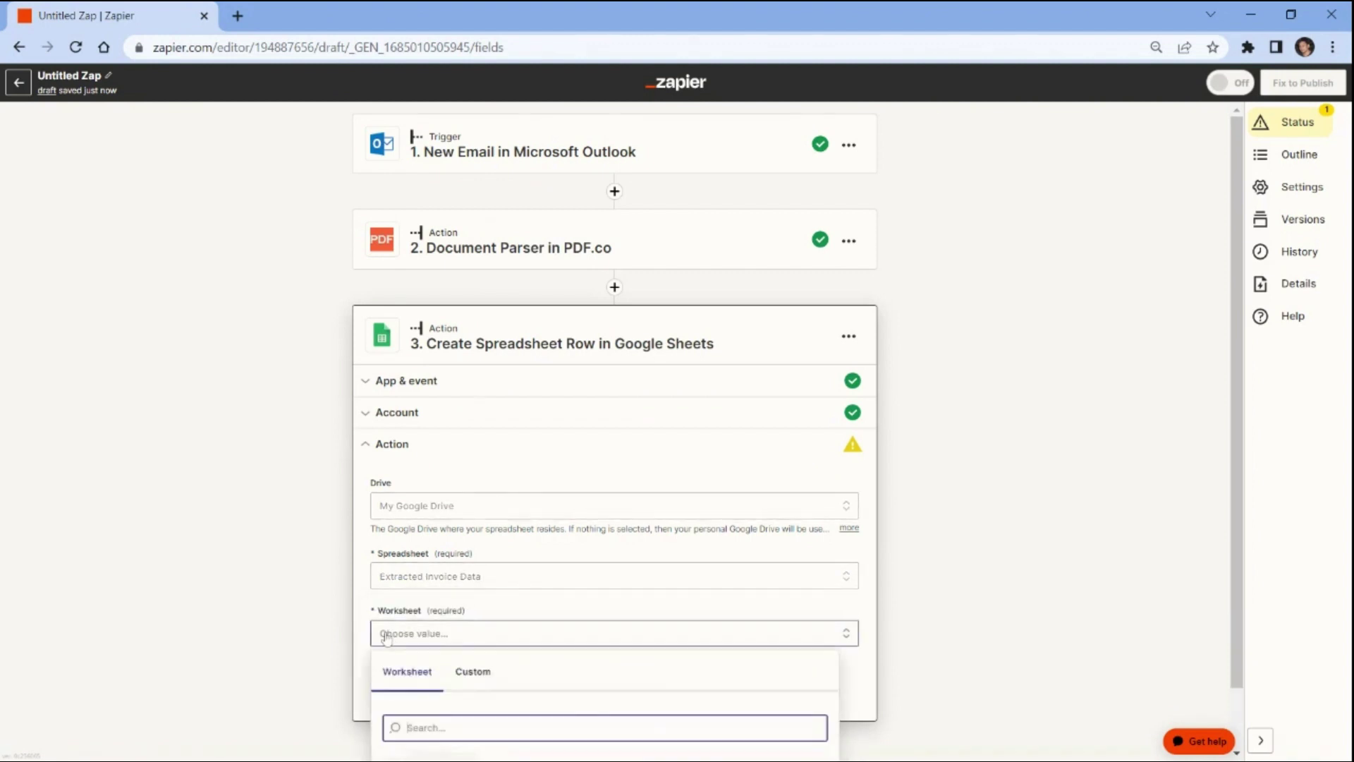
scroll(390, 645, down, 1)
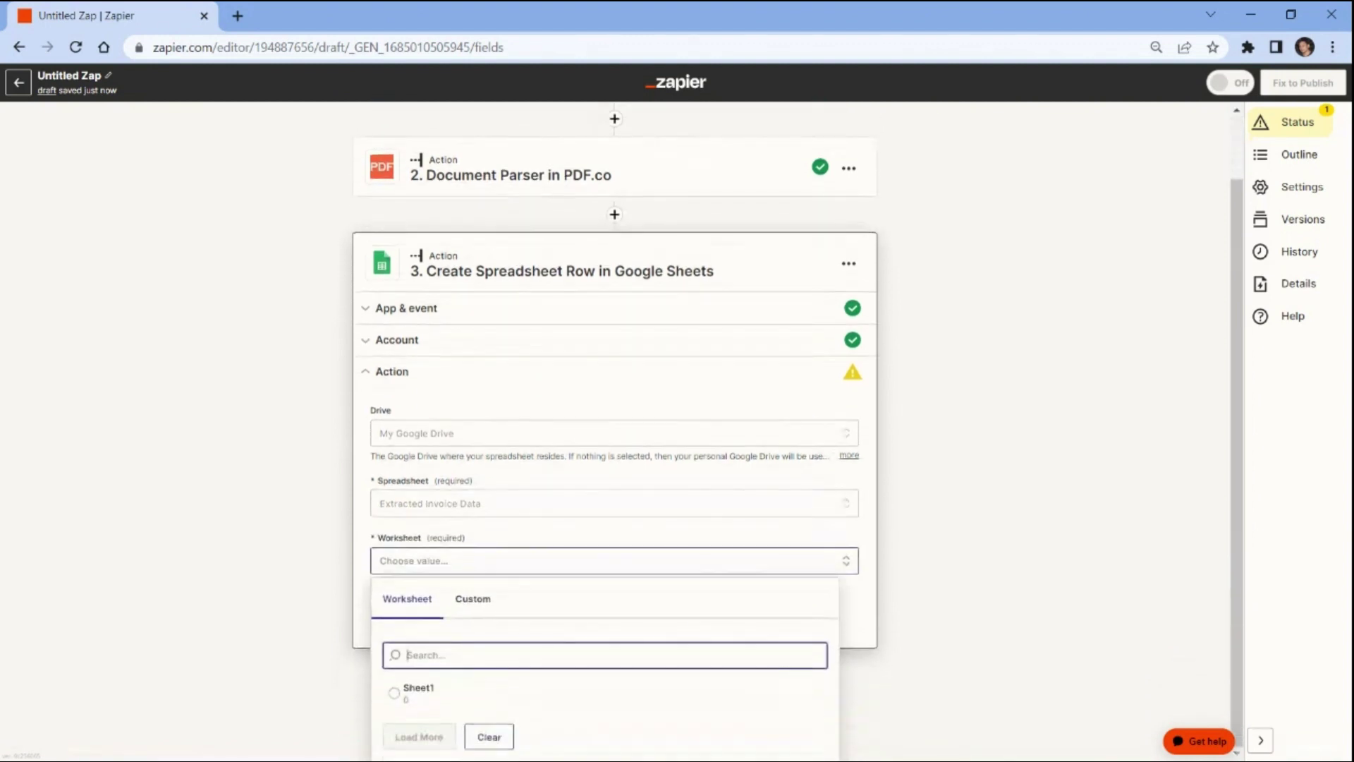
click(391, 689)
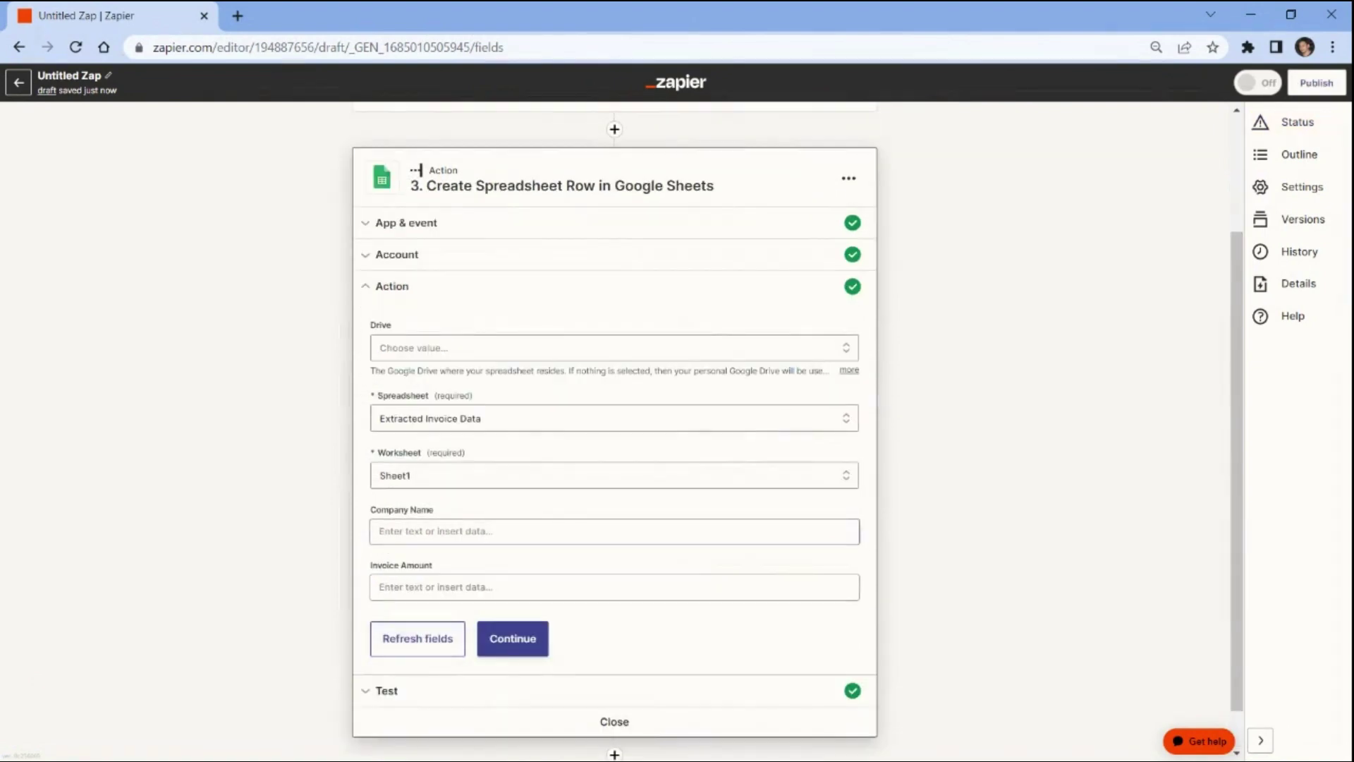
Map Body Object 2 Value to Company Name and Body Object 1 Value to Invoice Amount.
click(423, 531)
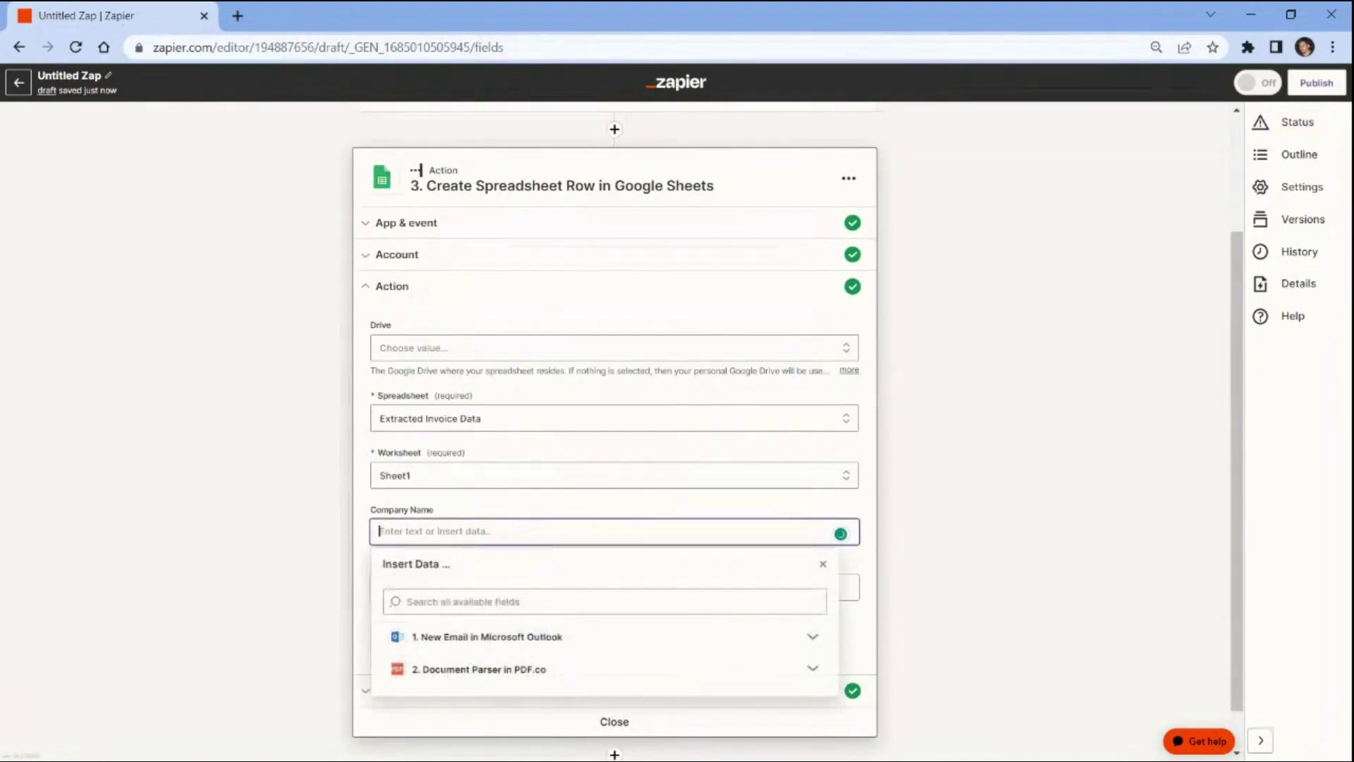
click(394, 668)
scroll(421, 646, down, 5)
click(421, 641)
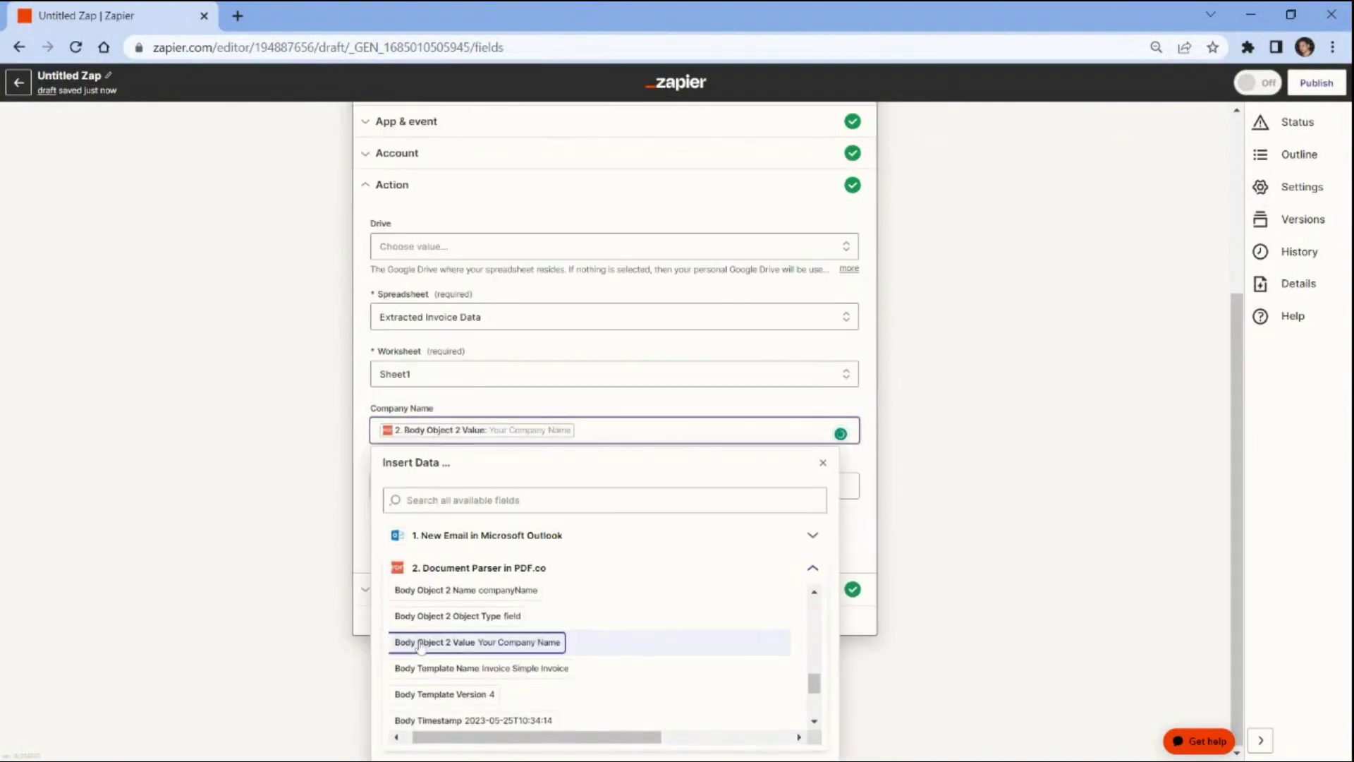
click(294, 557)
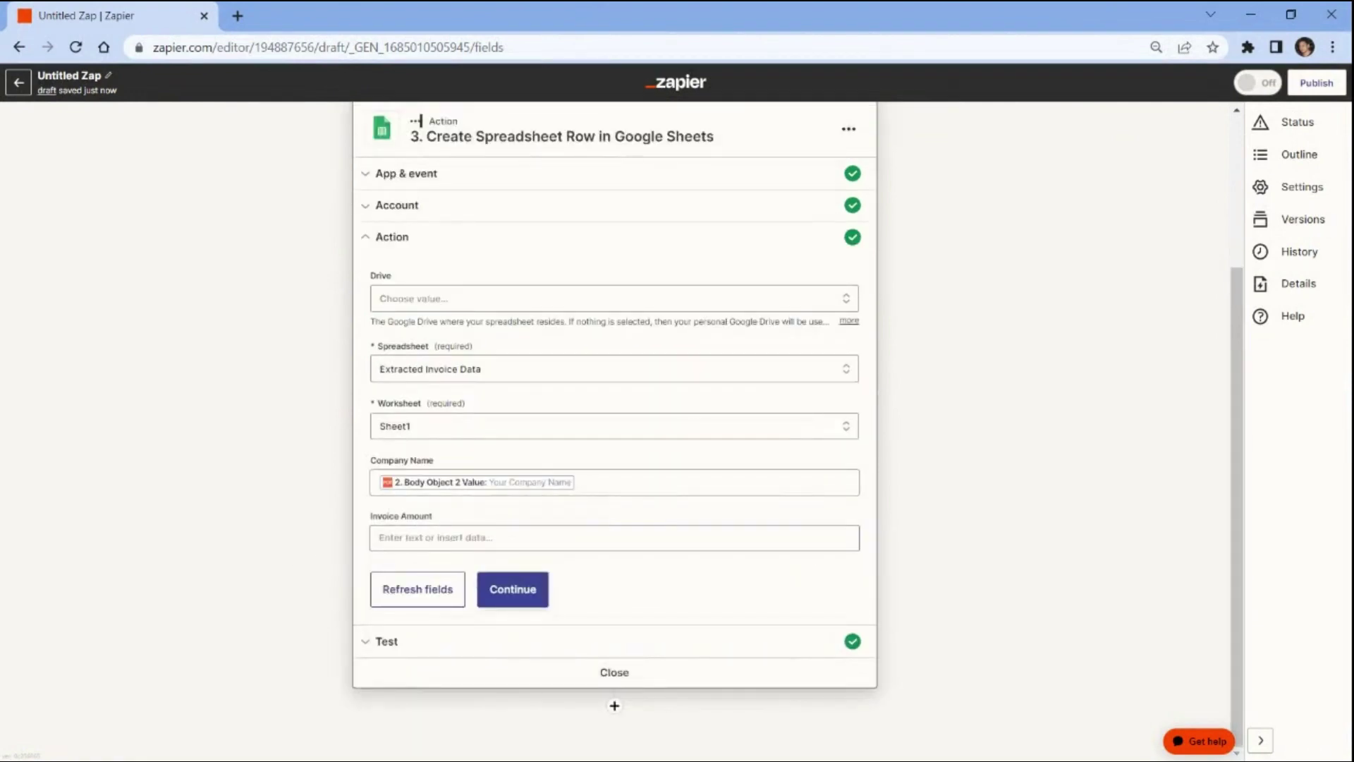
click(423, 538)
click(400, 672)
click(400, 669)
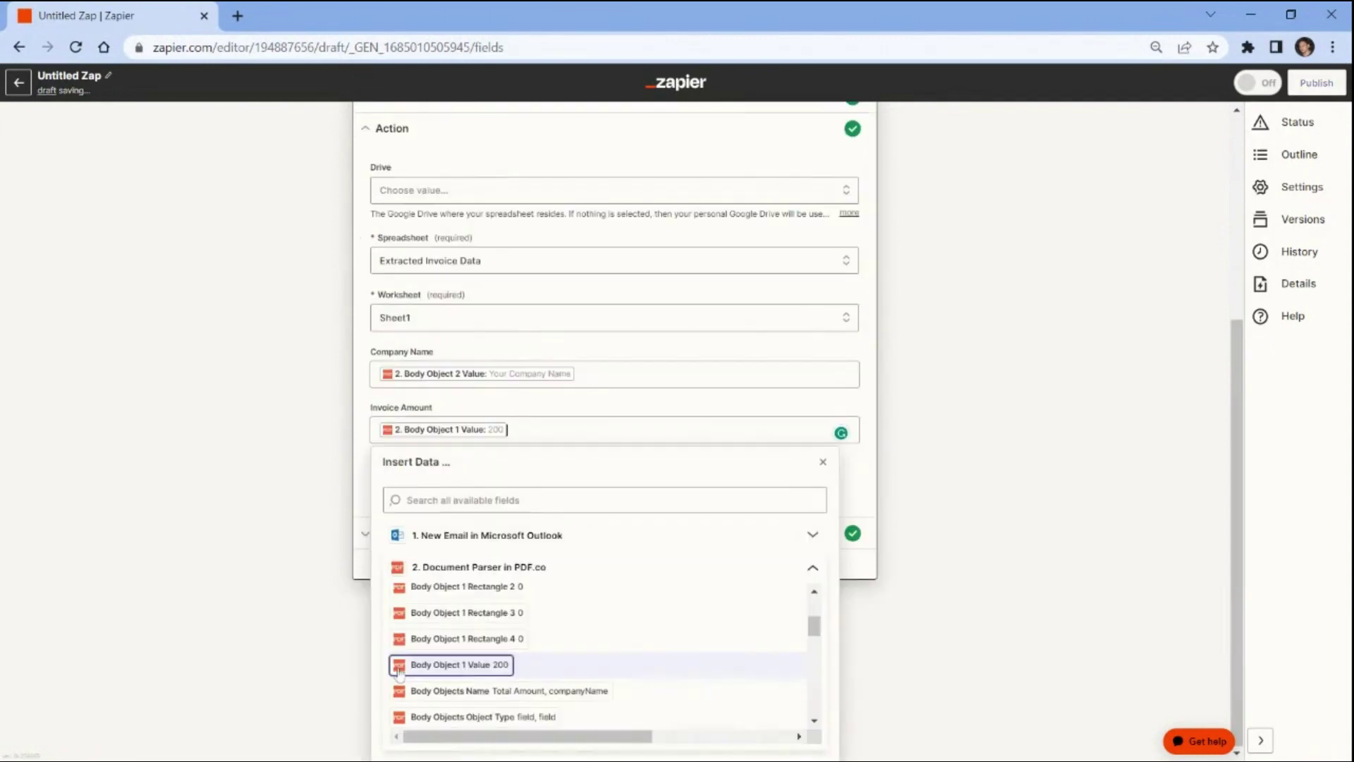
click(492, 726)
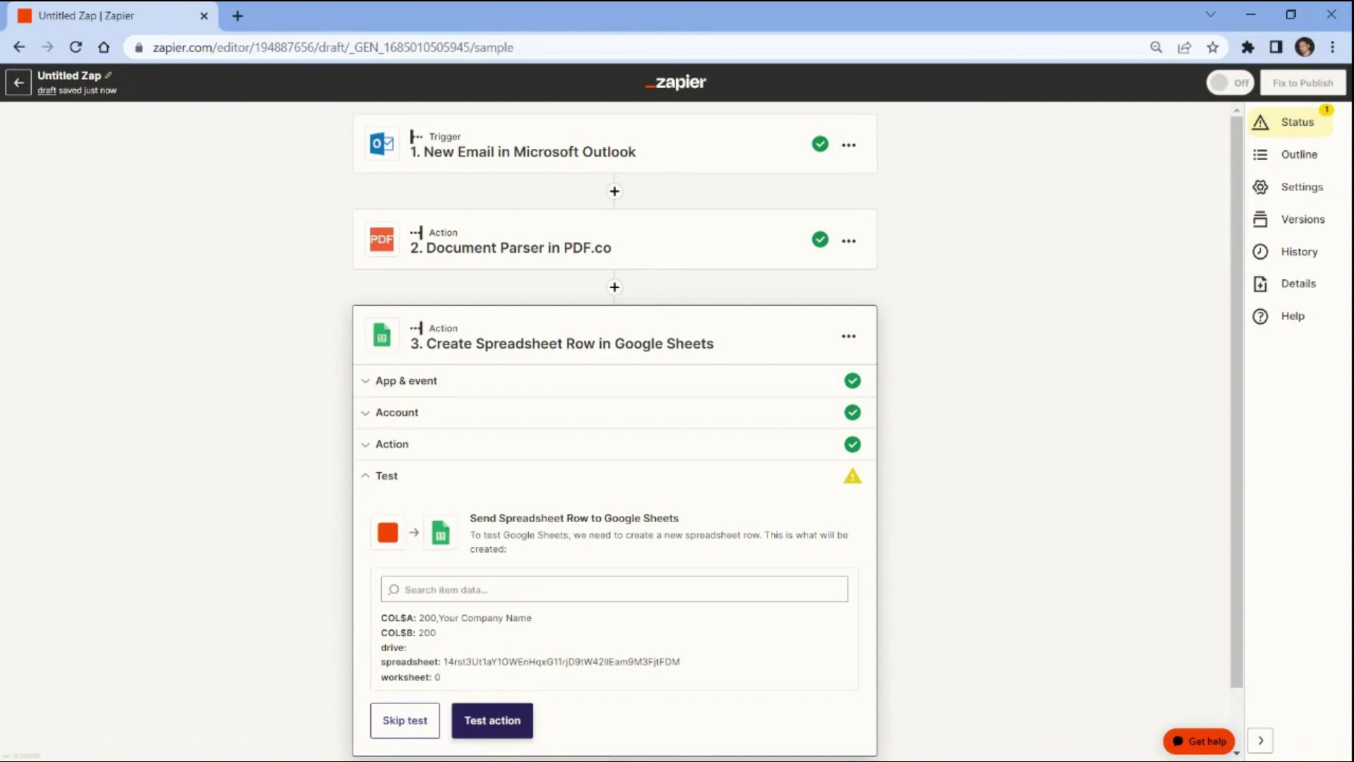
Send a test row (Your Company Name, 200) to the Extracted Invoice Data sheet.
click(492, 720)
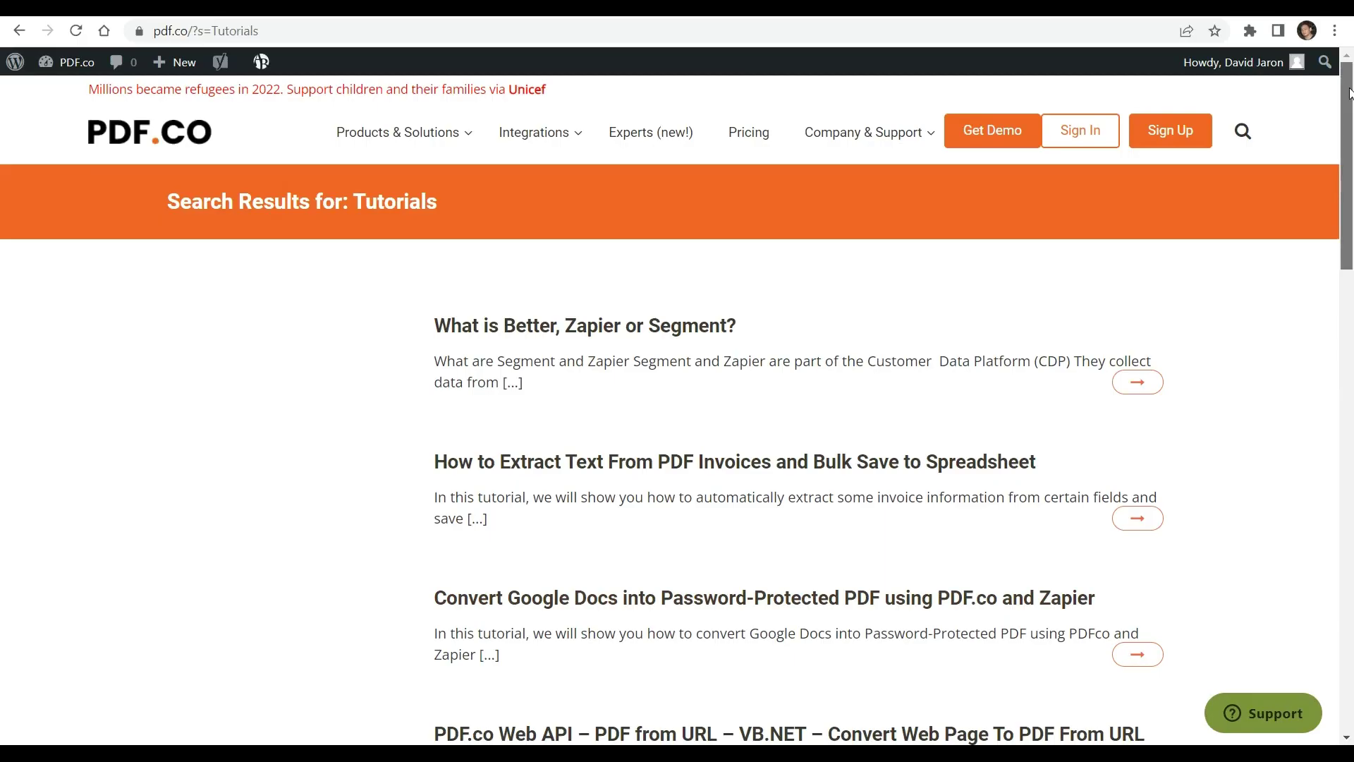
Scroll down the PDF.co YouTube channel page to browse its tutorial videos.
drag(1349, 94, 1351, 281)
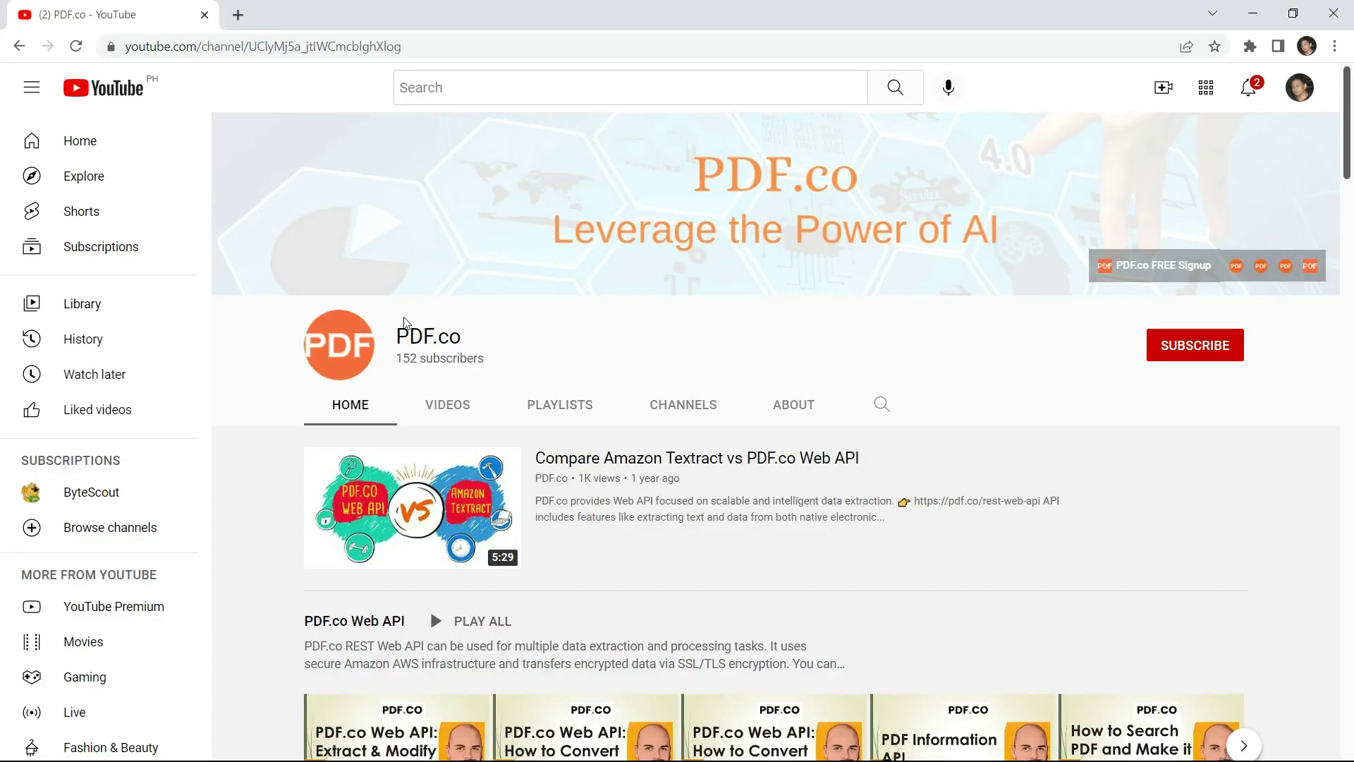
Subscribe to the PDF.co YouTube channel and set its notification bell to All.
drag(1351, 125, 1351, 384)
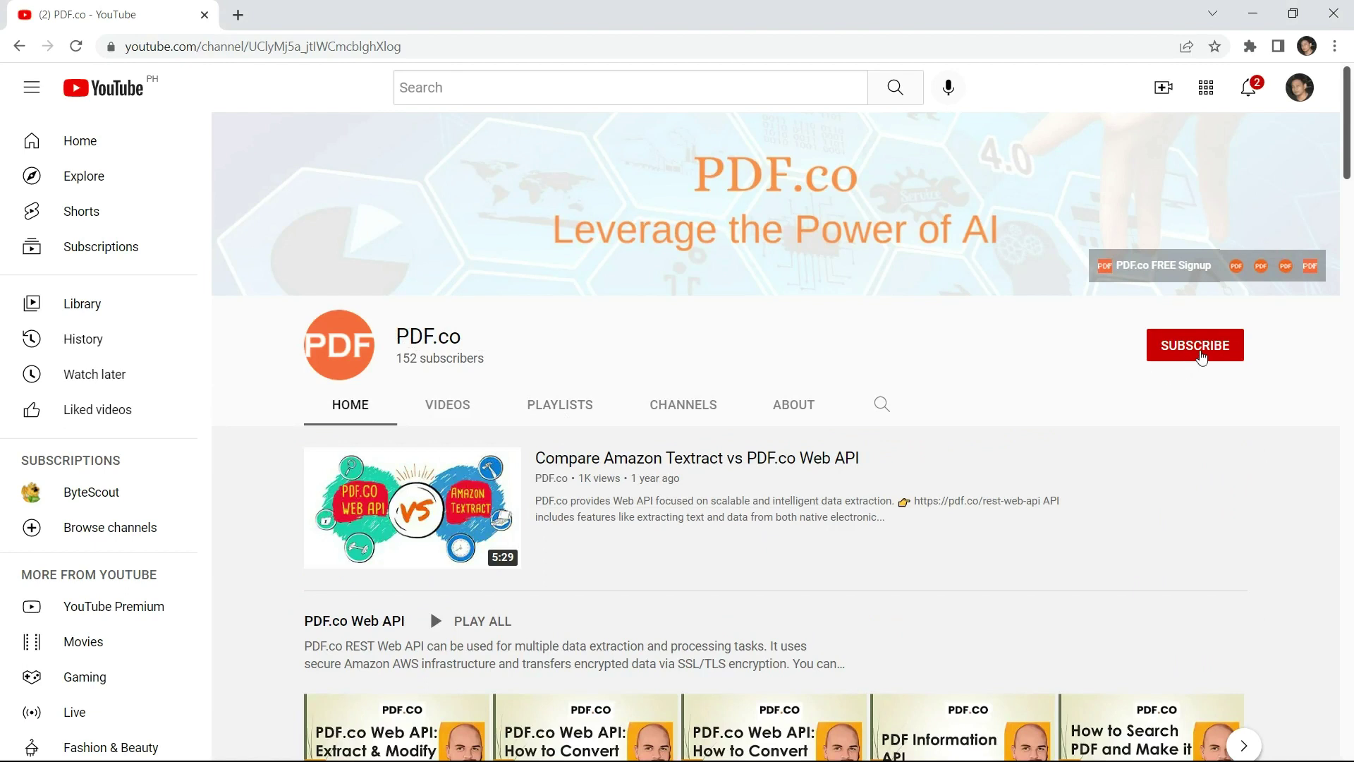
click(1202, 358)
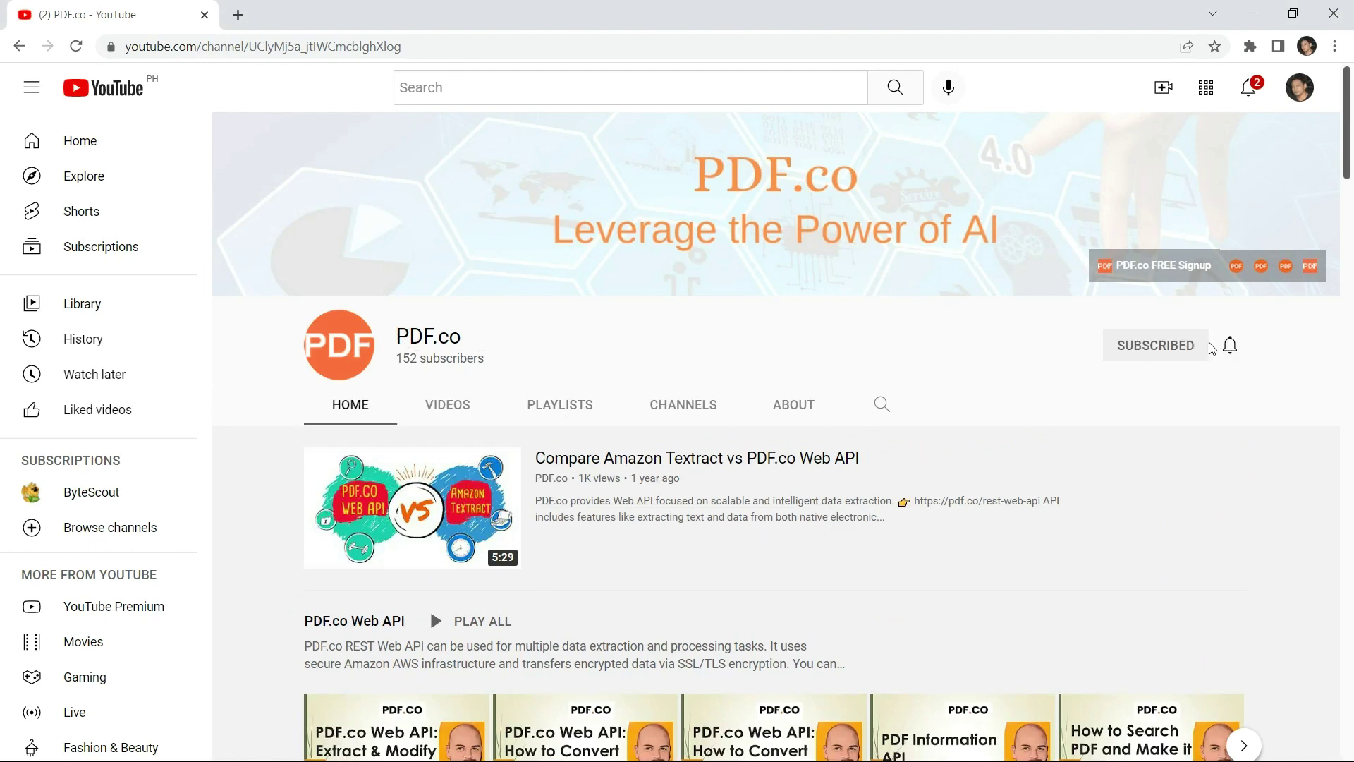
click(1229, 347)
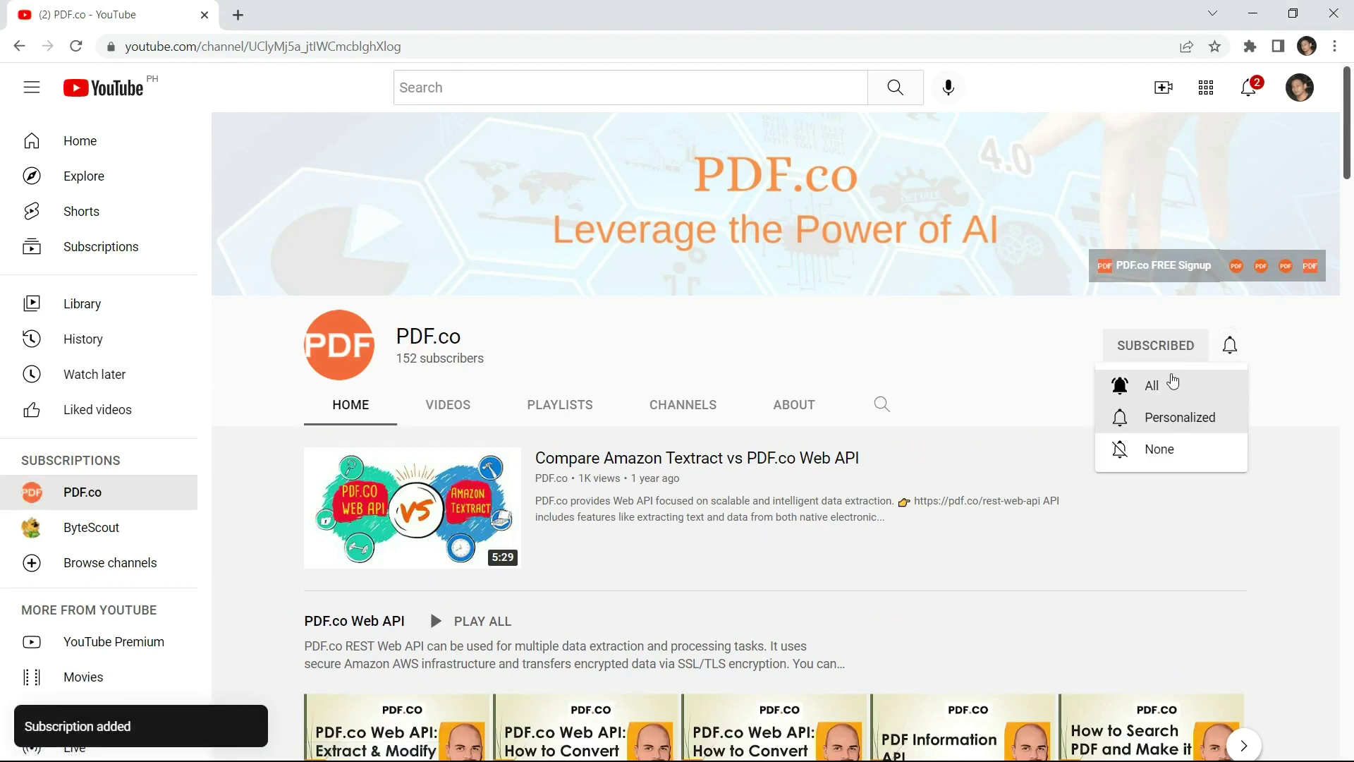
click(1164, 387)
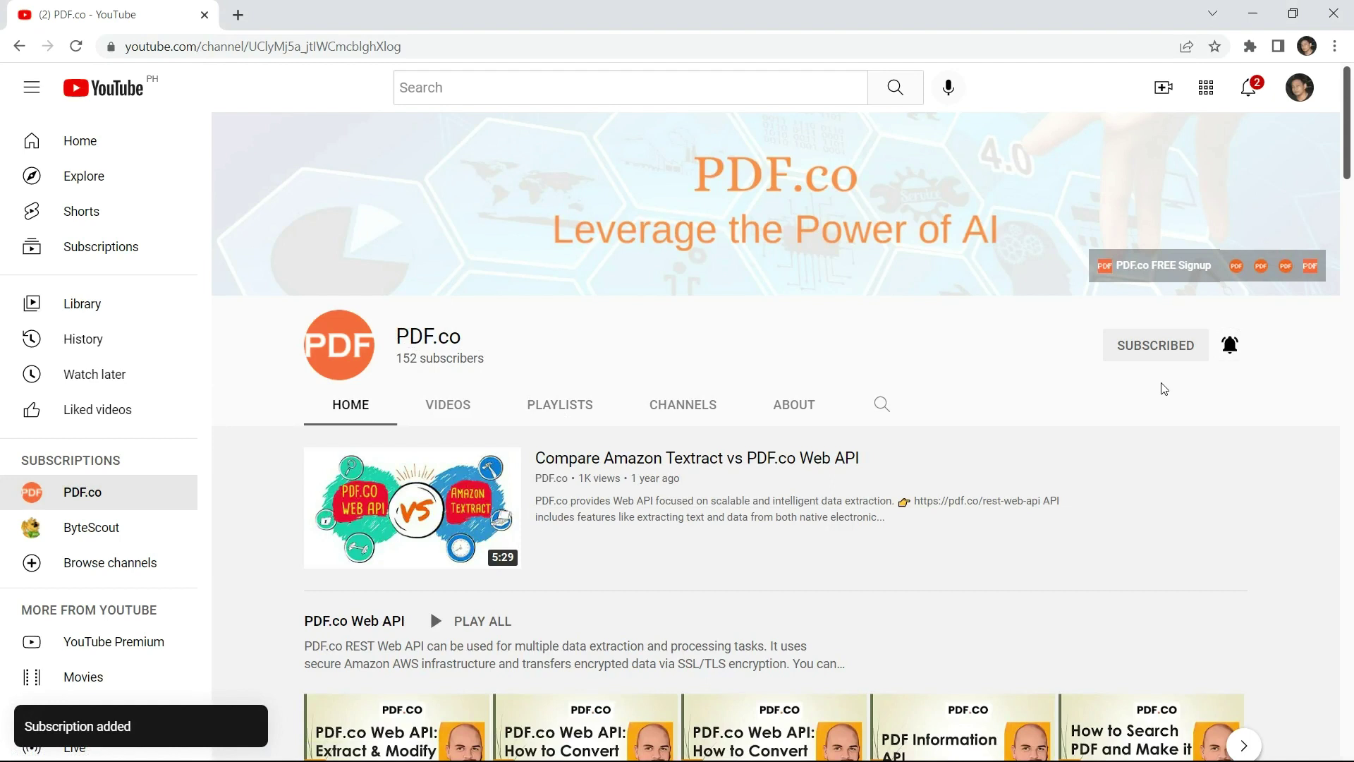